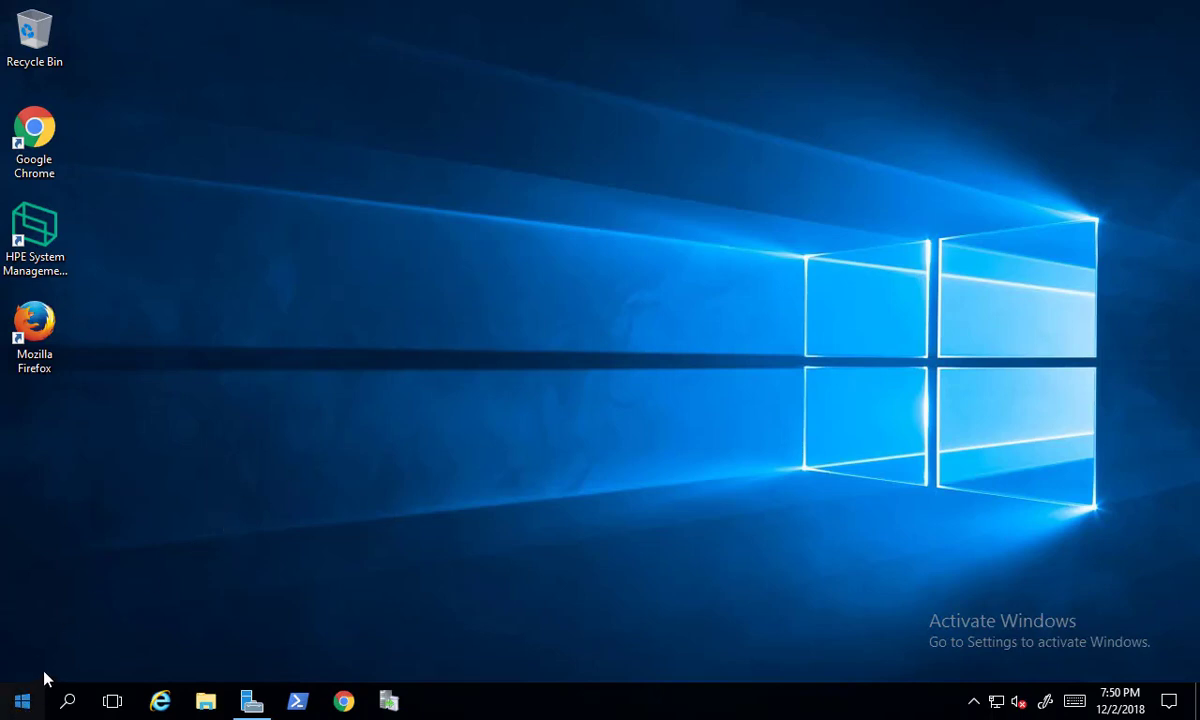
- Open Server Manager and begin adding roles with a role-based installation on the server from the pool, up to the server roles selection
{"action": "left_click", "coordinate": [21, 701]}
{"action": "left_click", "coordinate": [335, 220]}
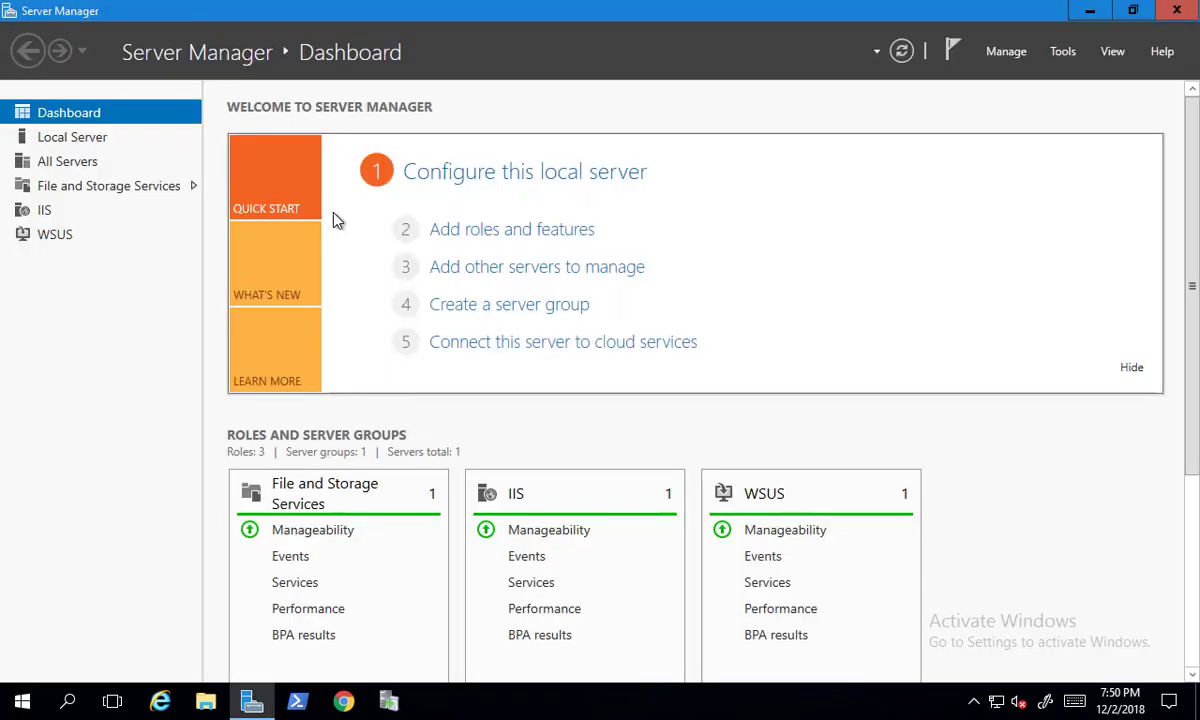
{"action": "left_click", "coordinate": [1008, 55]}
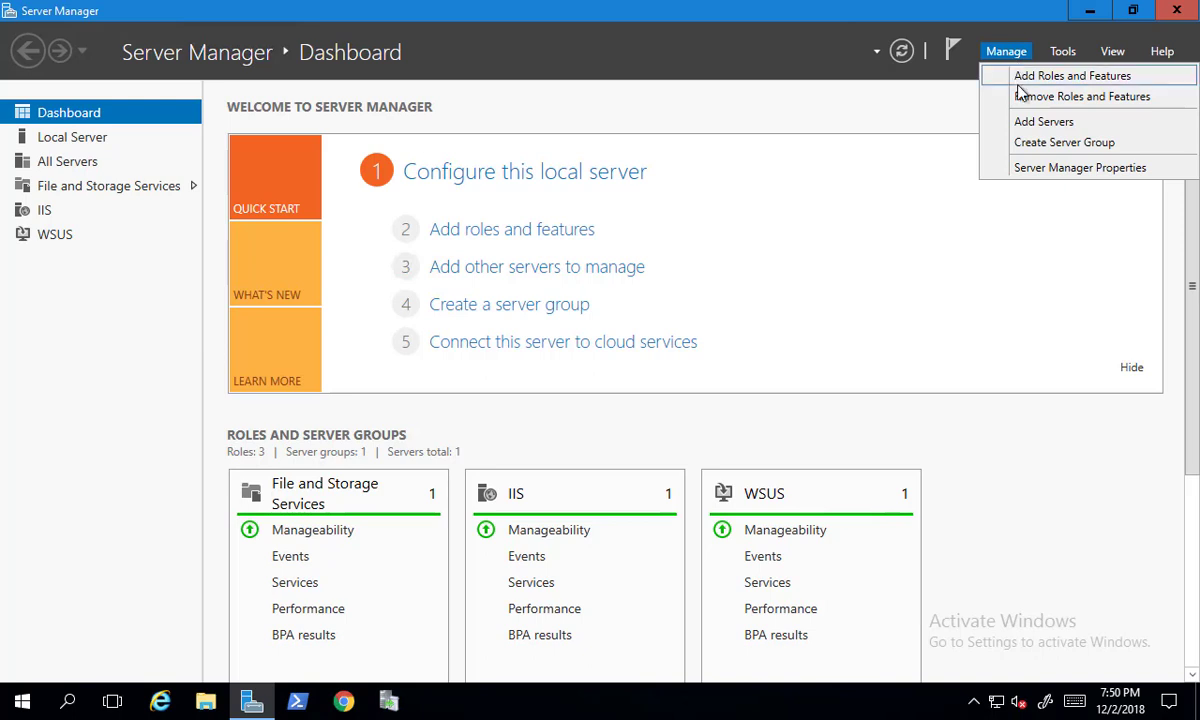
{"action": "left_click", "coordinate": [1018, 86]}
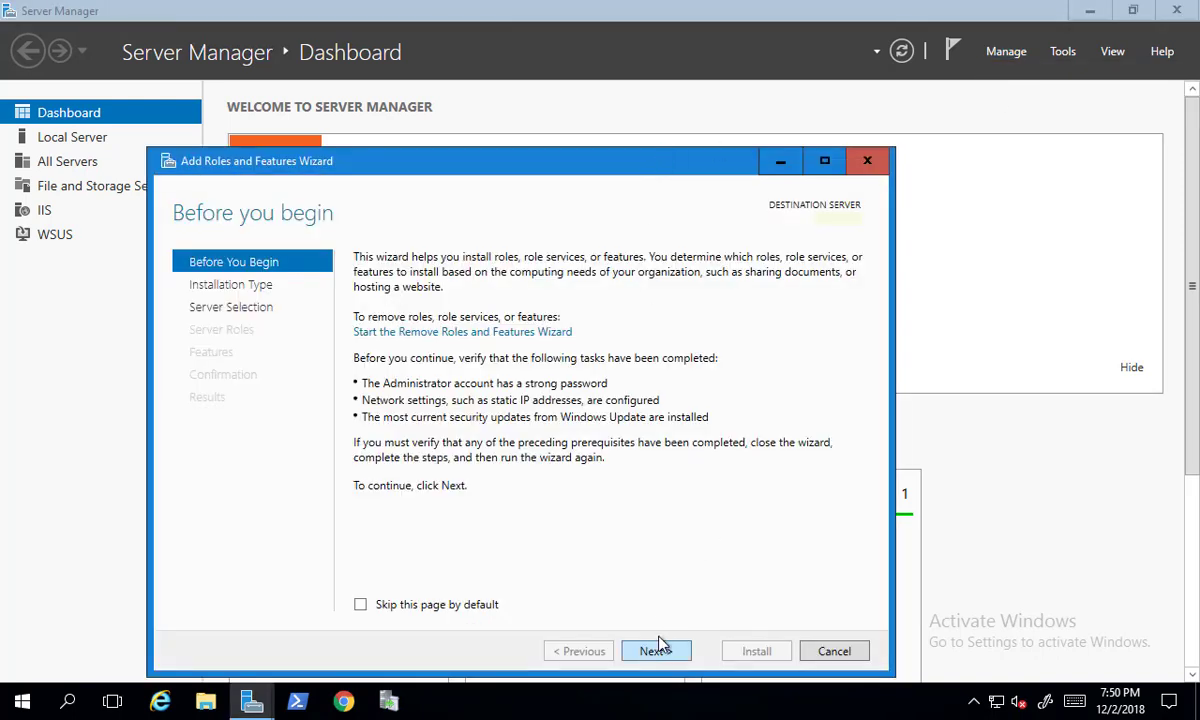
{"action": "left_click", "coordinate": [656, 651]}
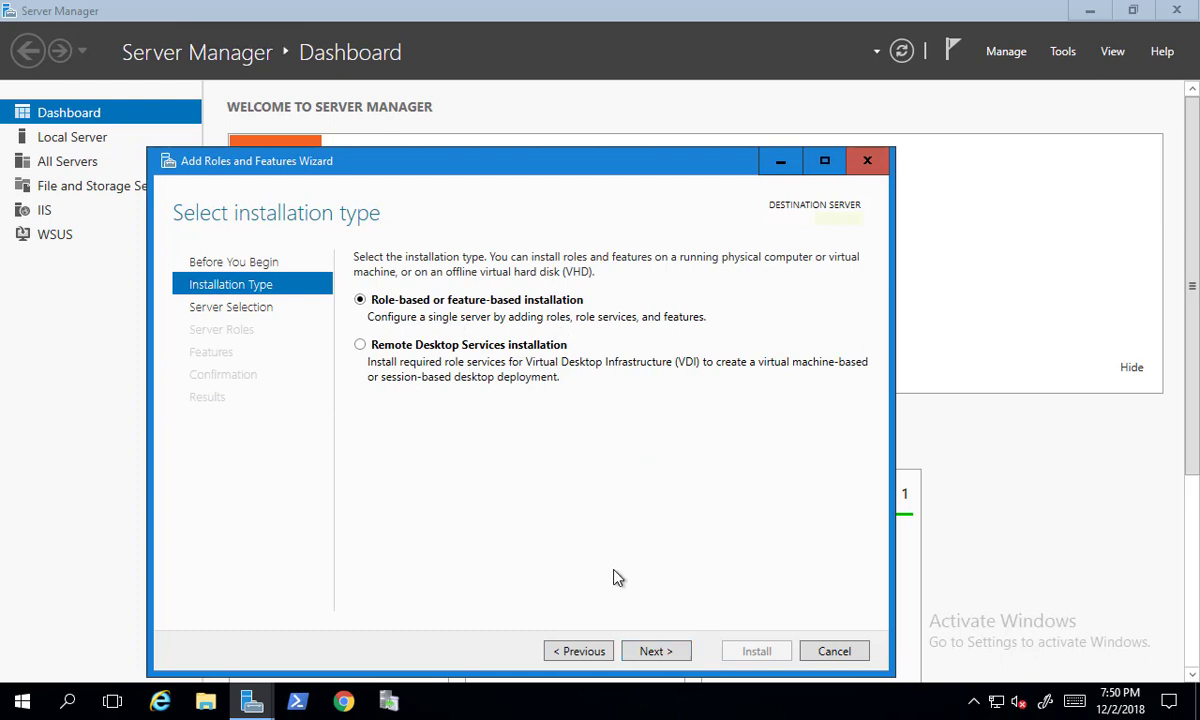
{"action": "left_click", "coordinate": [656, 651]}
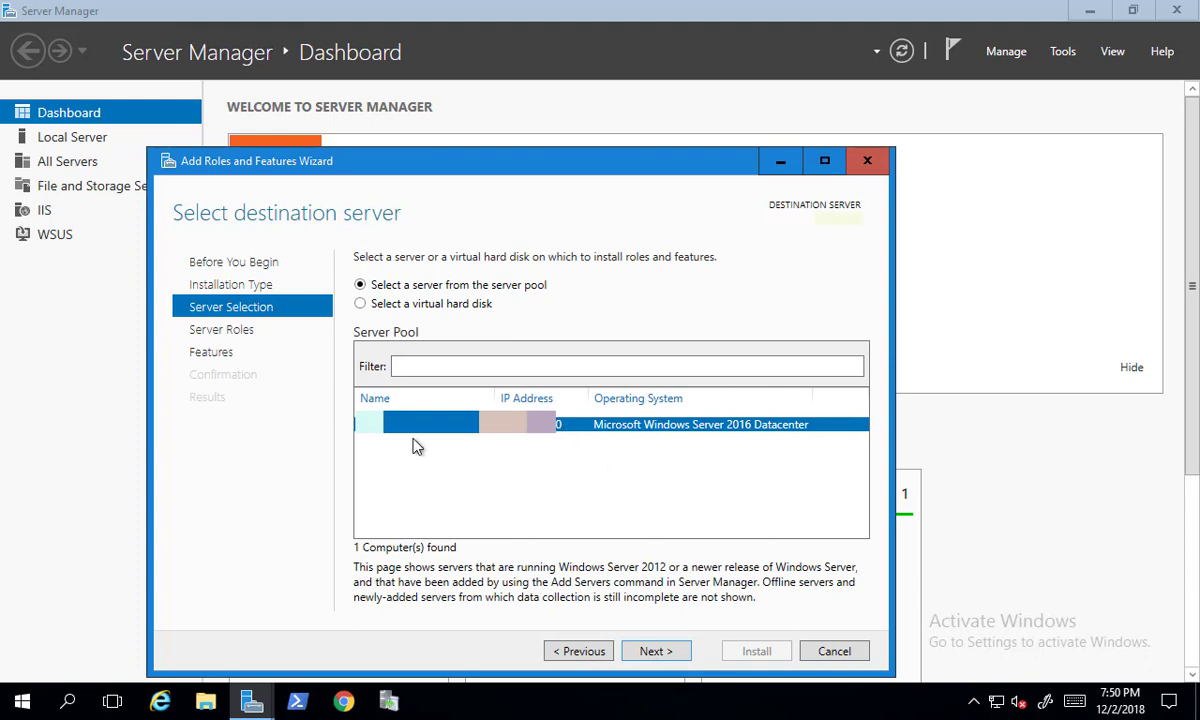
{"action": "left_click", "coordinate": [662, 653]}
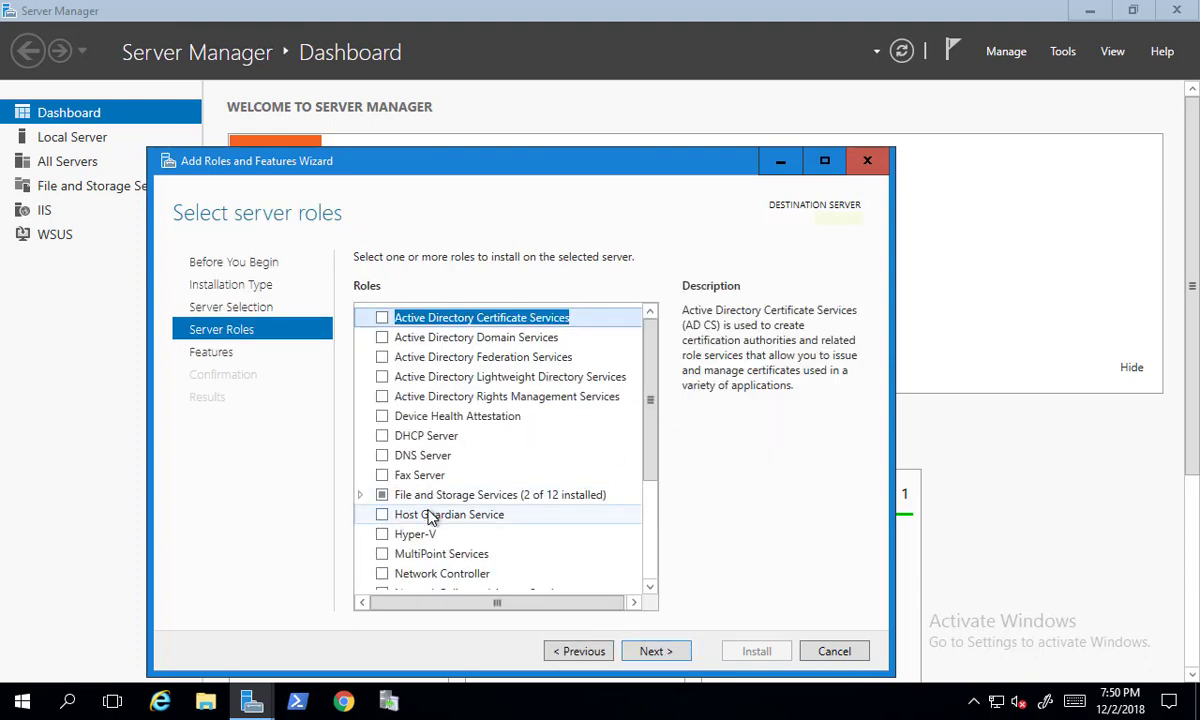
- Select the Hyper-V role with its required management tools and add no extra features
{"action": "left_click", "coordinate": [401, 538]}
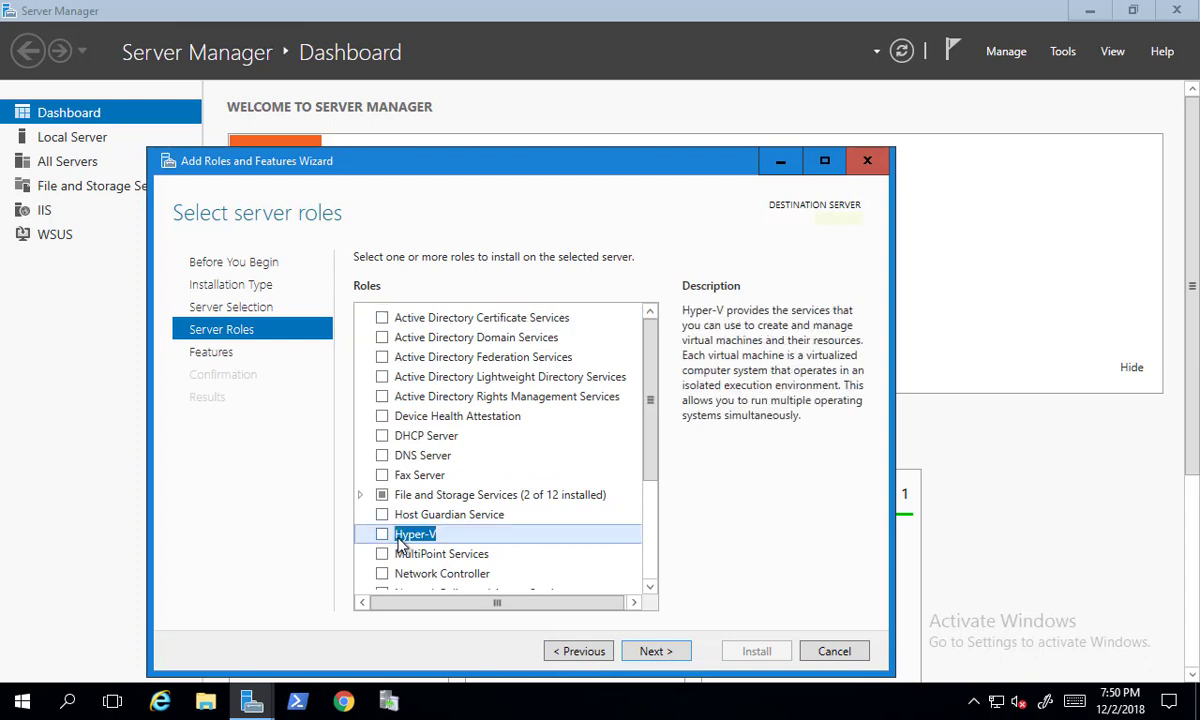
{"action": "left_click", "coordinate": [384, 537]}
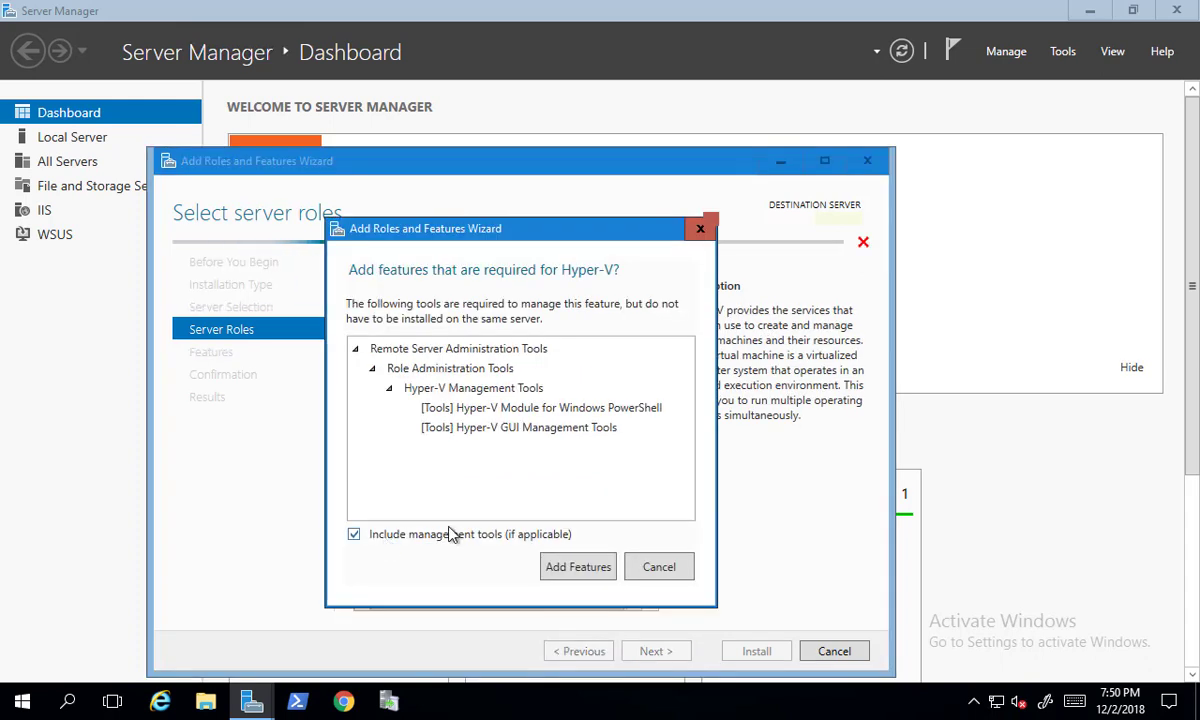
{"action": "left_click", "coordinate": [581, 570]}
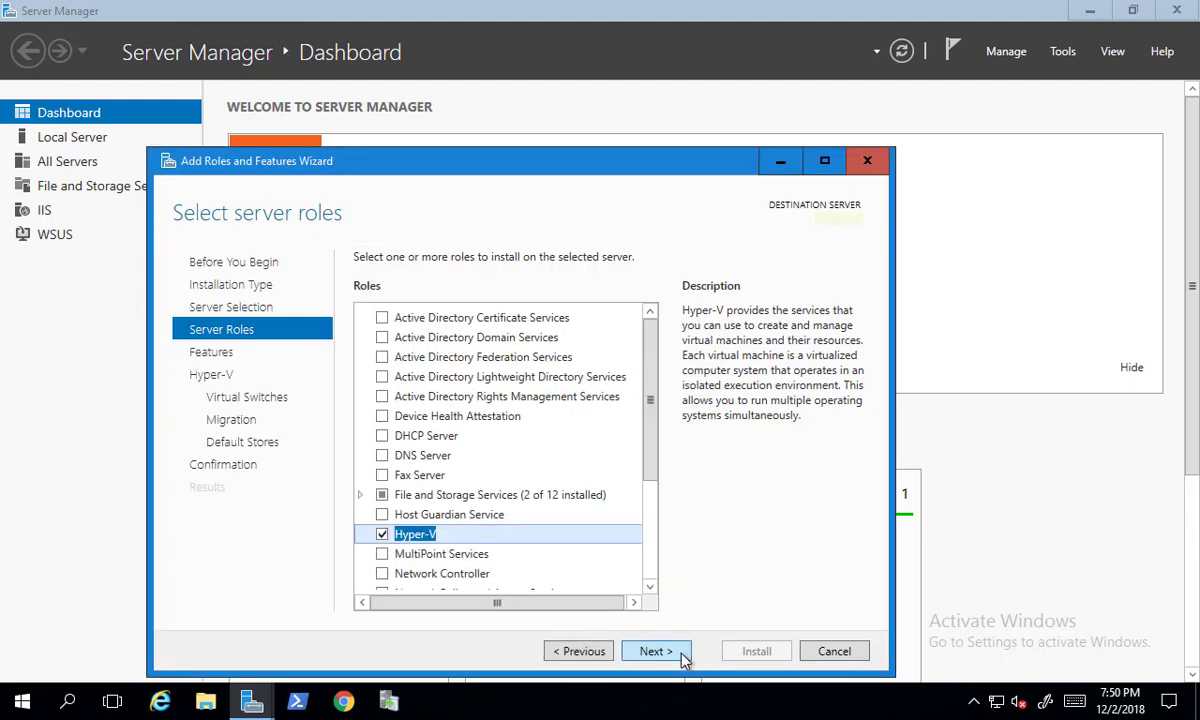
{"action": "left_click", "coordinate": [684, 658]}
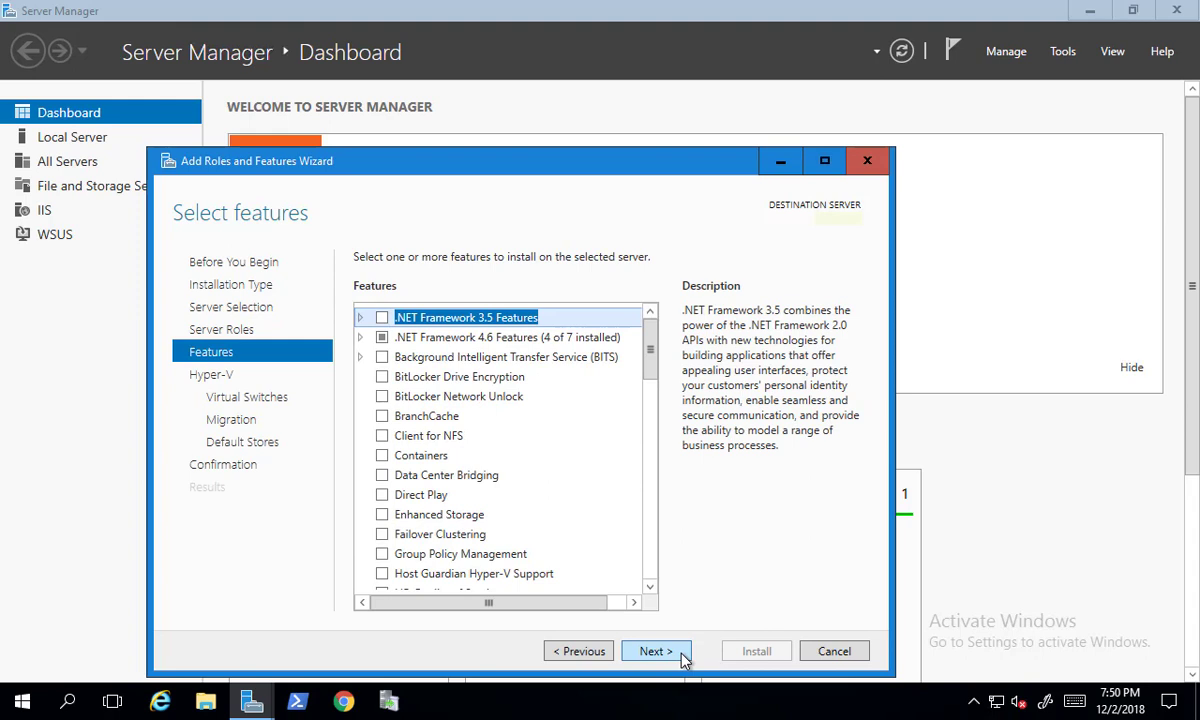
{"action": "left_click", "coordinate": [684, 658]}
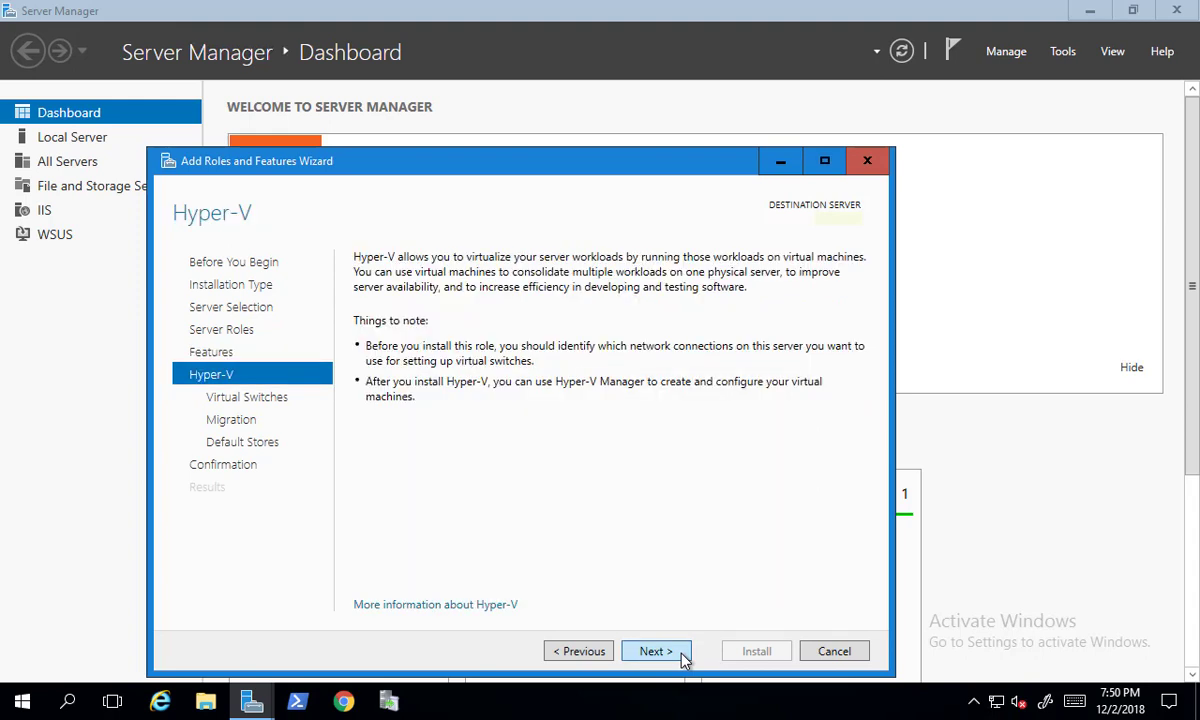
- Choose the Team1 adapter for the virtual switch, keeping the default migration settings and storage locations
{"action": "left_click", "coordinate": [684, 658]}
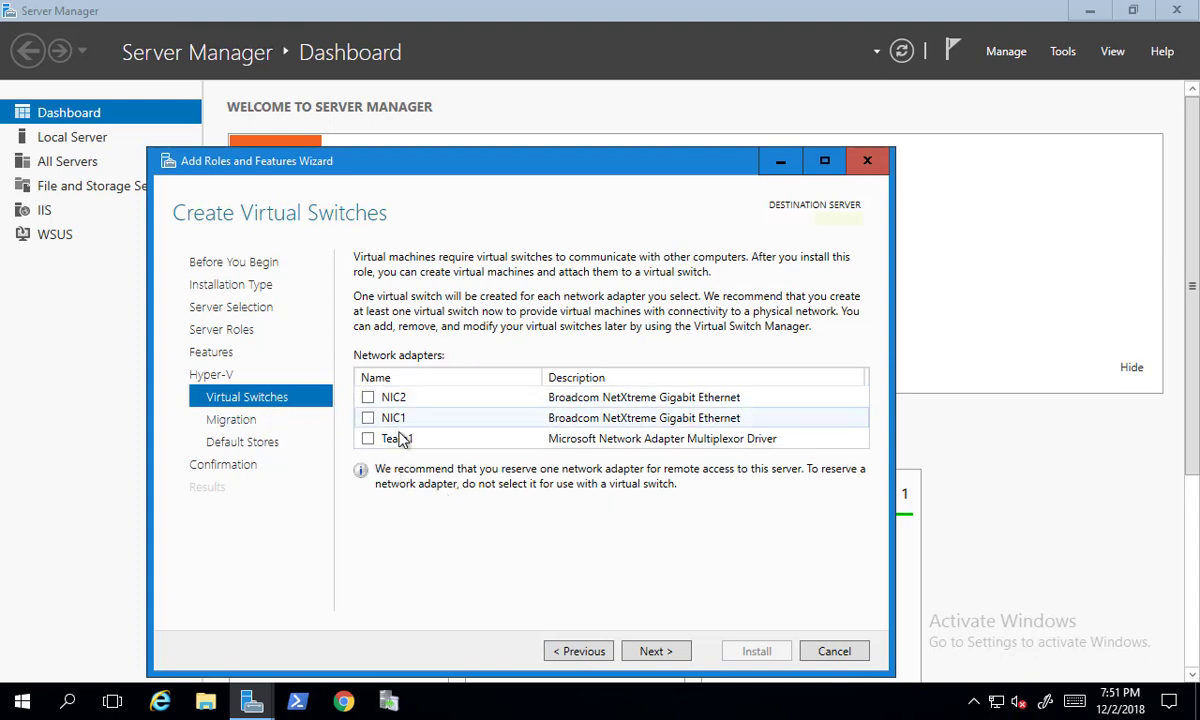
{"action": "left_click", "coordinate": [368, 439]}
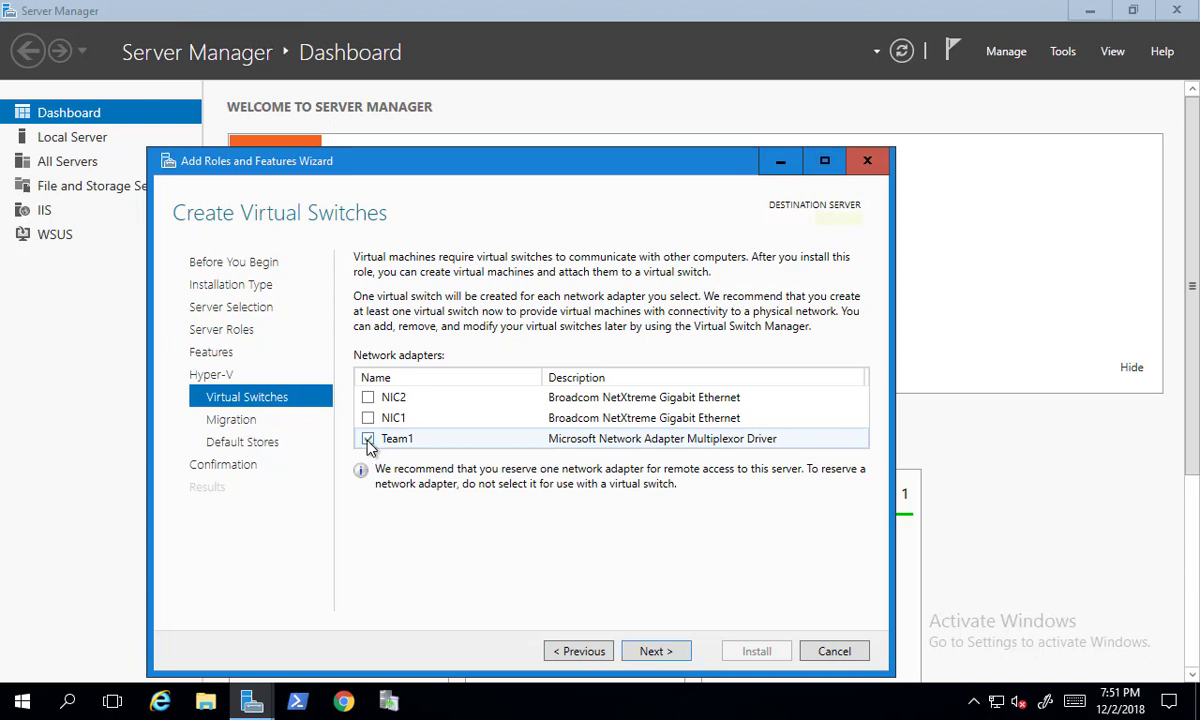
{"action": "left_click", "coordinate": [656, 653]}
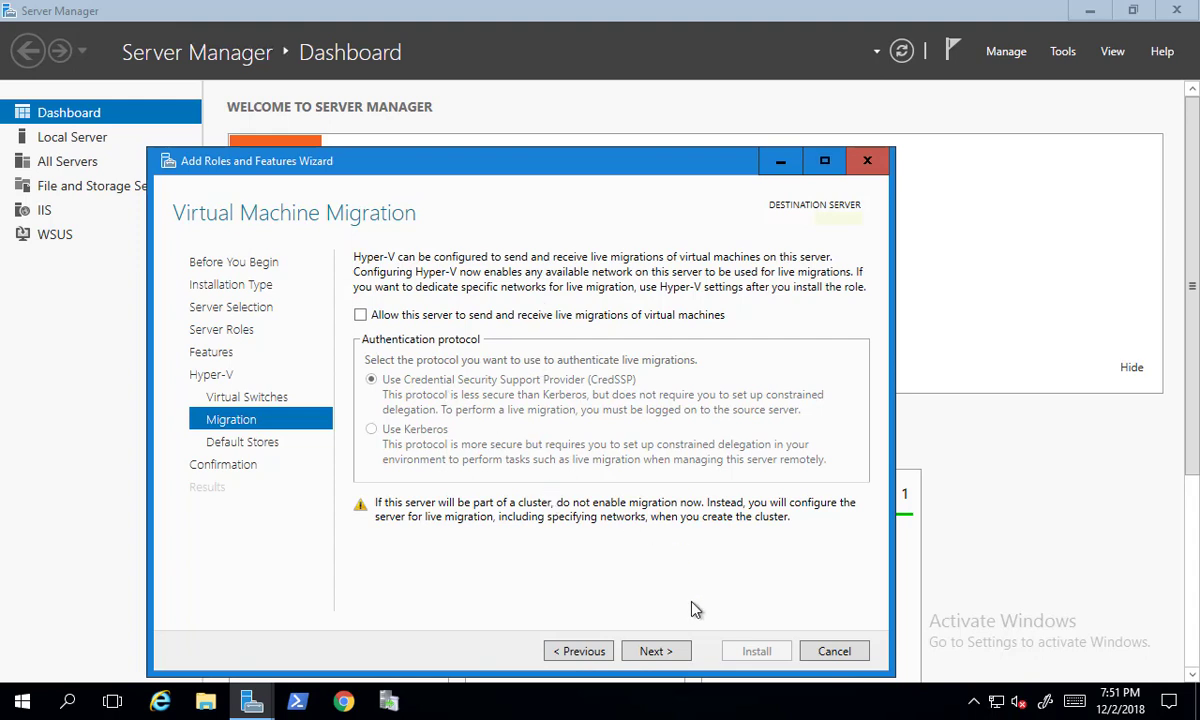
{"action": "left_click", "coordinate": [659, 650]}
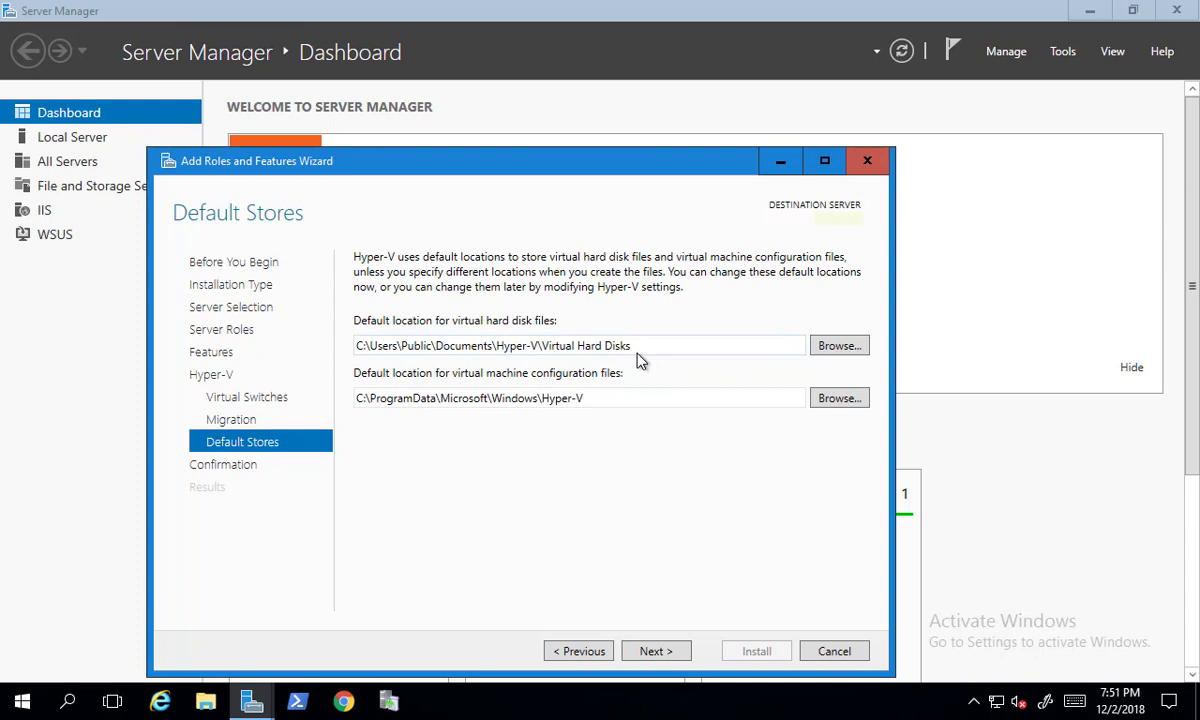
{"action": "left_click", "coordinate": [654, 651]}
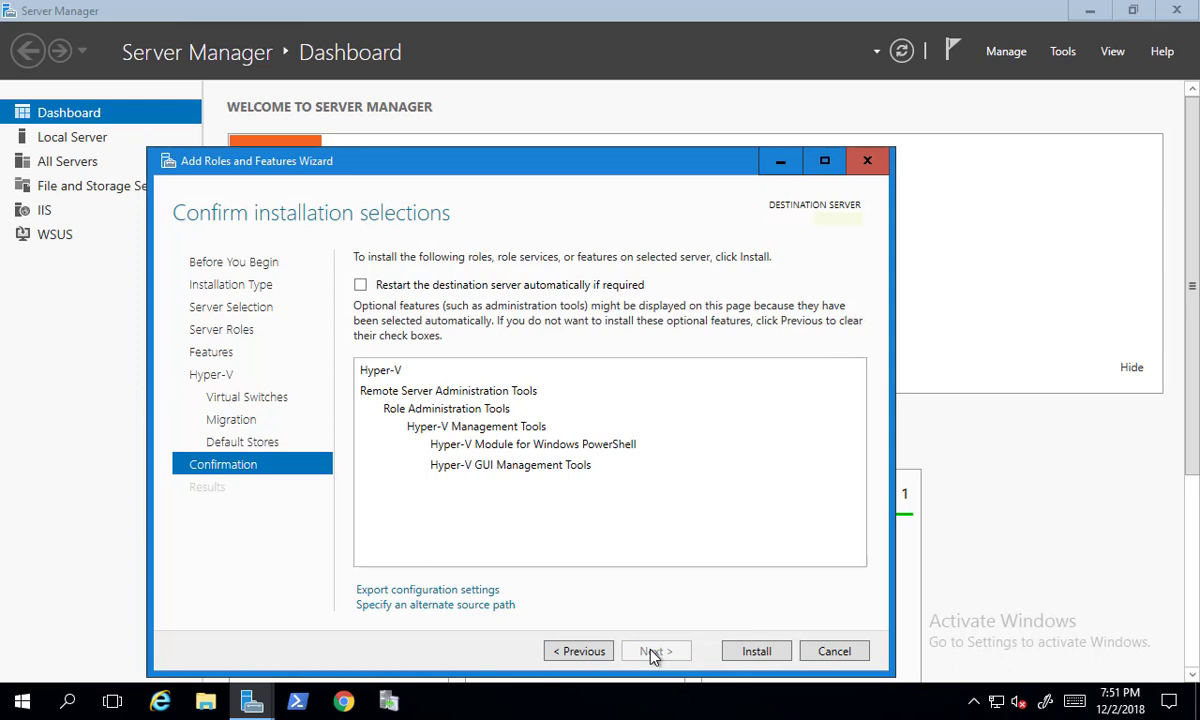
- Allow the destination server to restart automatically if required and install the Hyper-V role
{"action": "left_click", "coordinate": [385, 287]}
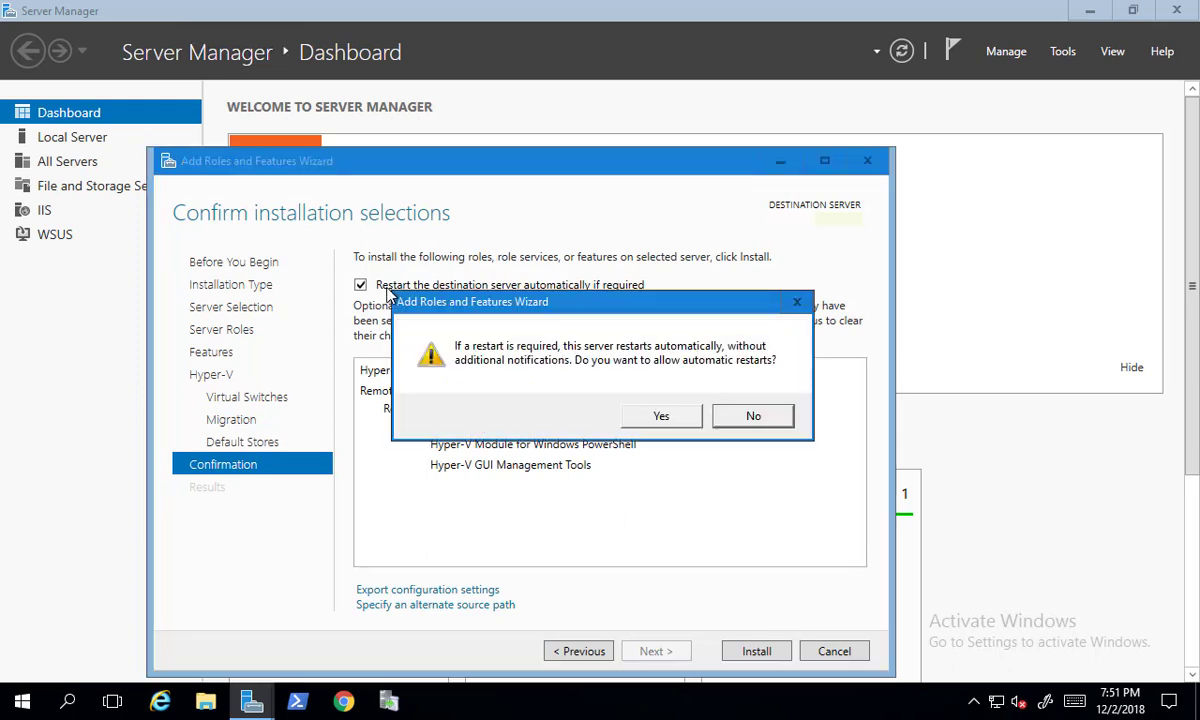
{"action": "left_click", "coordinate": [662, 418]}
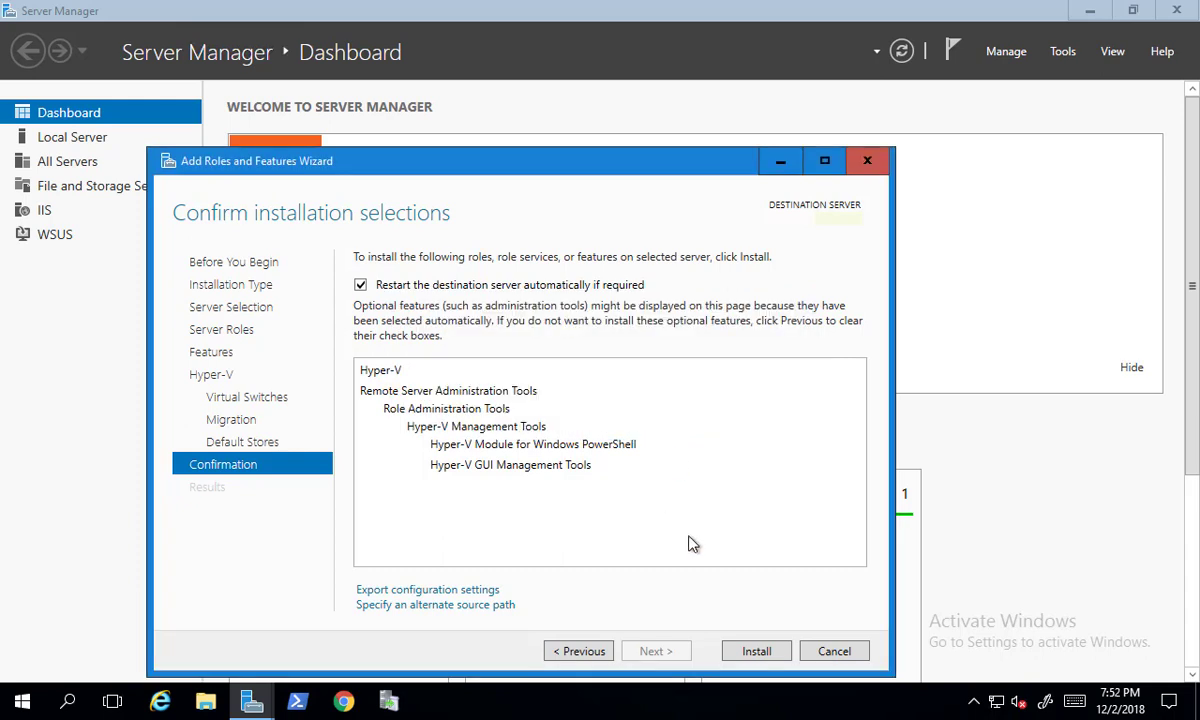
{"action": "left_click", "coordinate": [766, 654]}
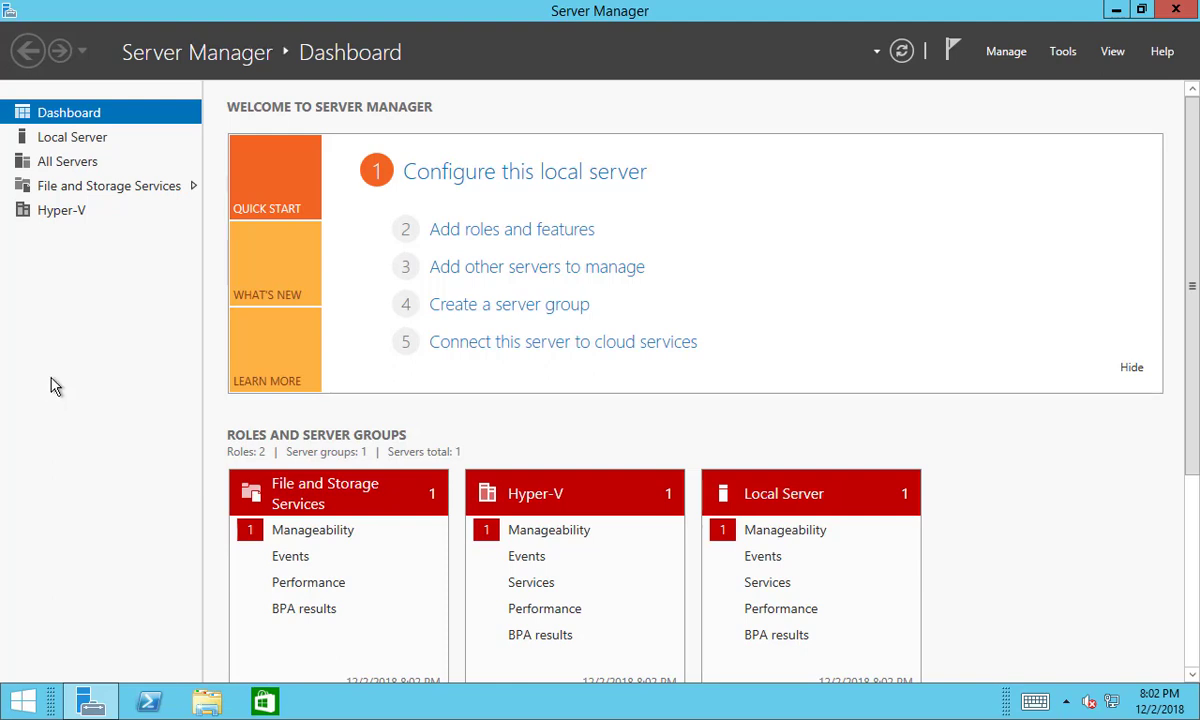
- Open Hyper-V Manager maximized for the listed Hyper-V server and show the virtual machines of host ACS-SA-MAIN2, dismissing the updates notice
{"action": "left_click", "coordinate": [83, 218]}
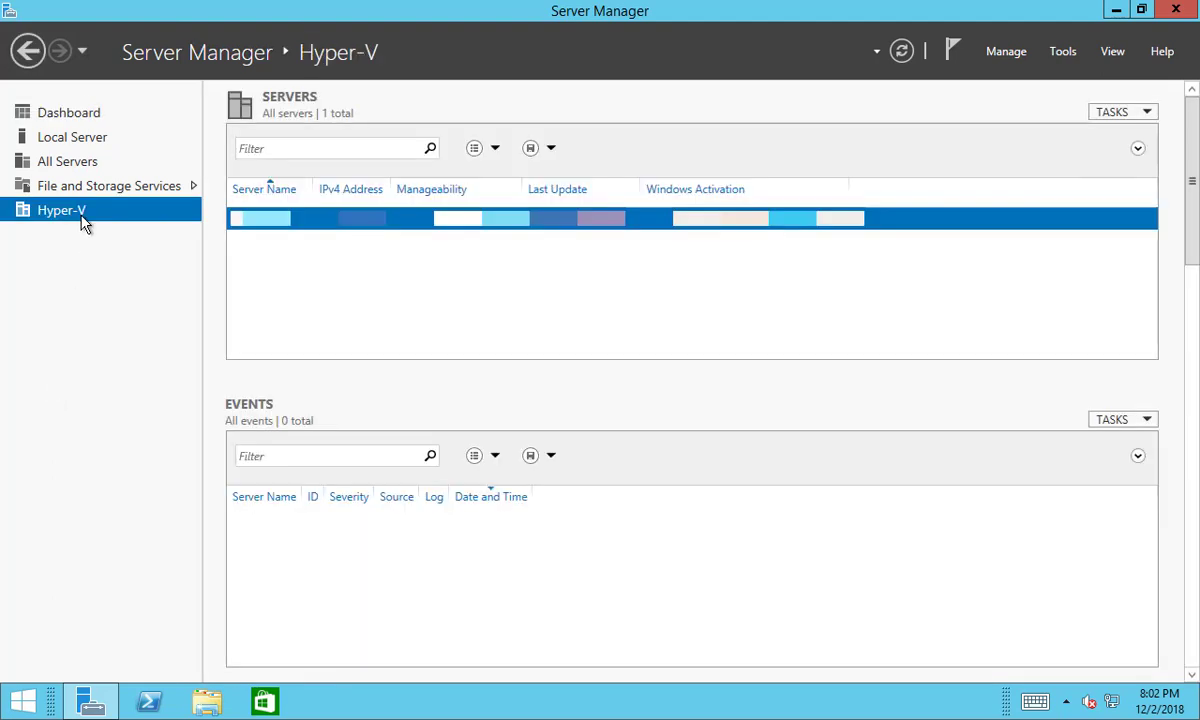
{"action": "right_click", "coordinate": [274, 228]}
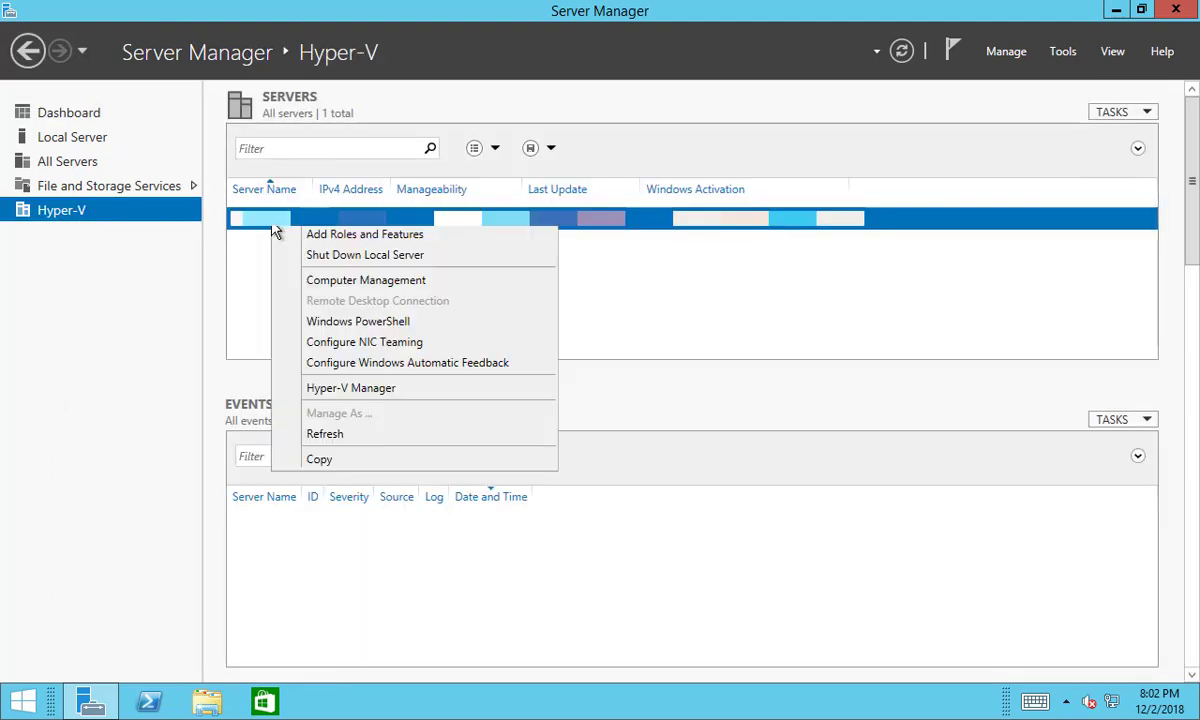
{"action": "left_click", "coordinate": [327, 392]}
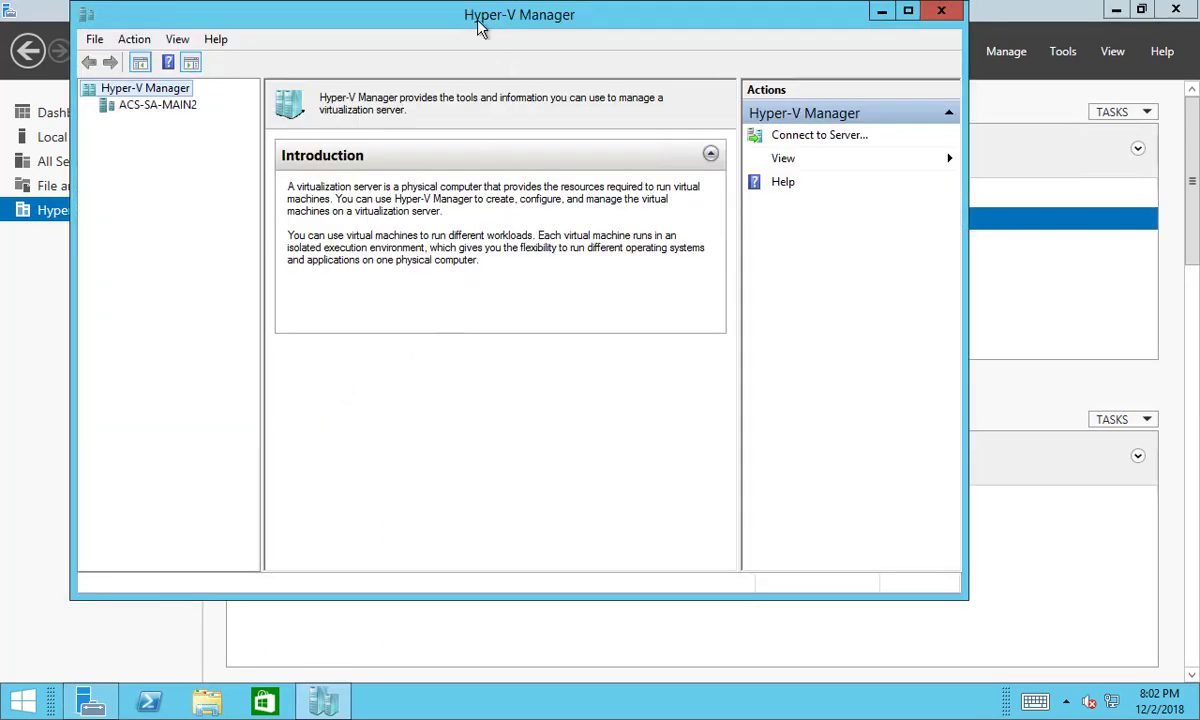
{"action": "double_click", "coordinate": [482, 24]}
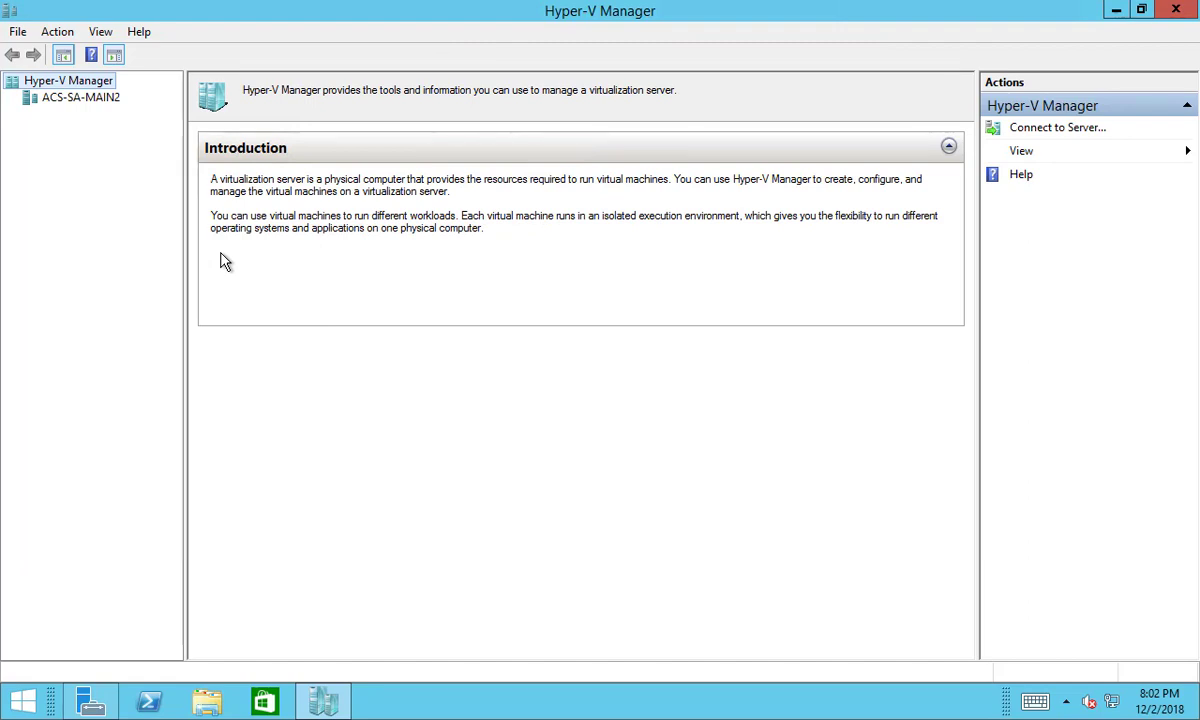
{"action": "left_click", "coordinate": [76, 100]}
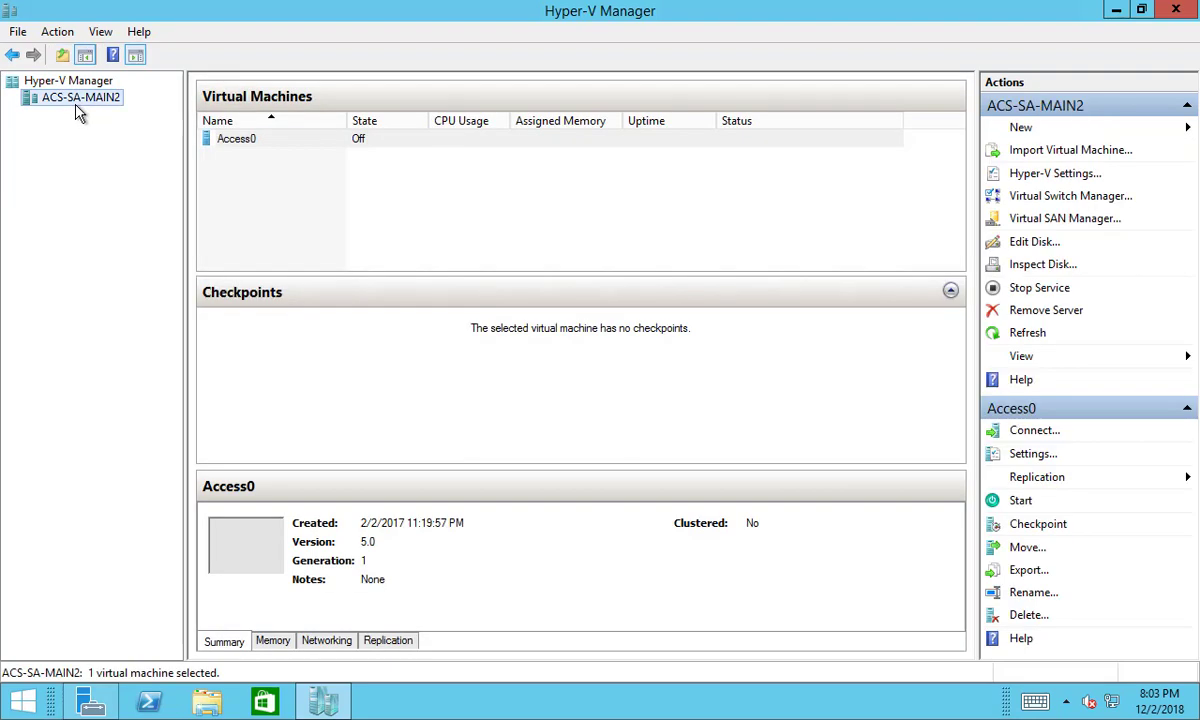
{"action": "left_click", "coordinate": [279, 206]}
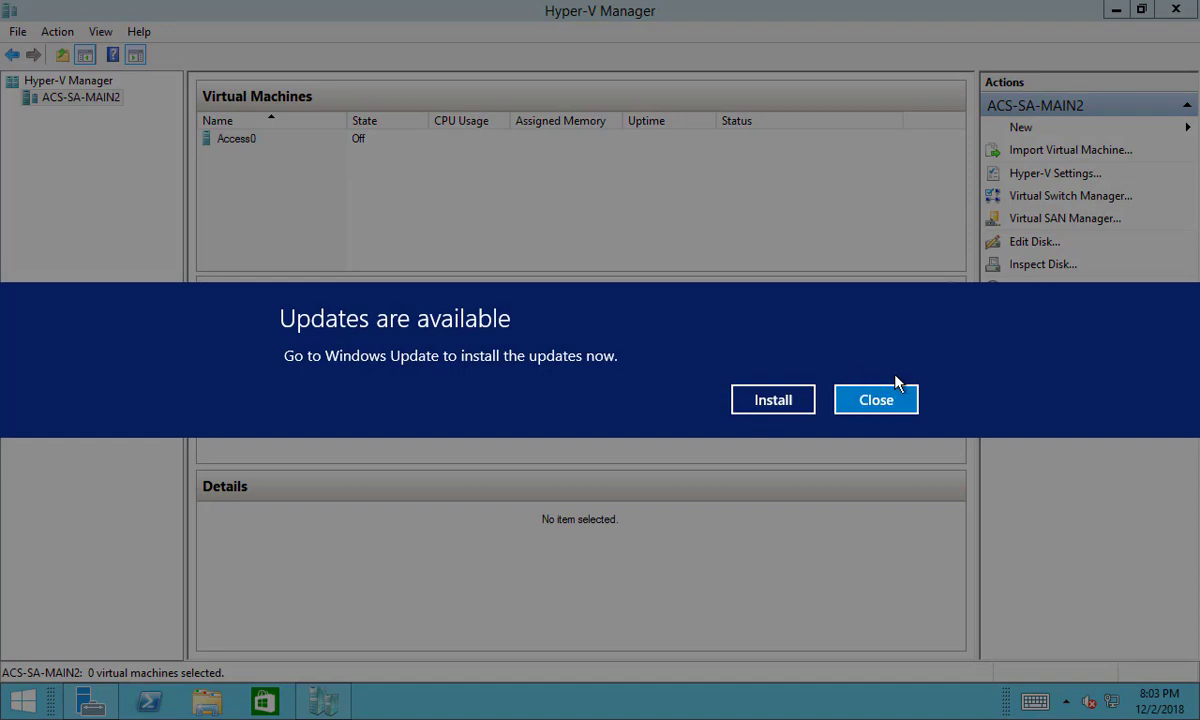
{"action": "left_click", "coordinate": [878, 401]}
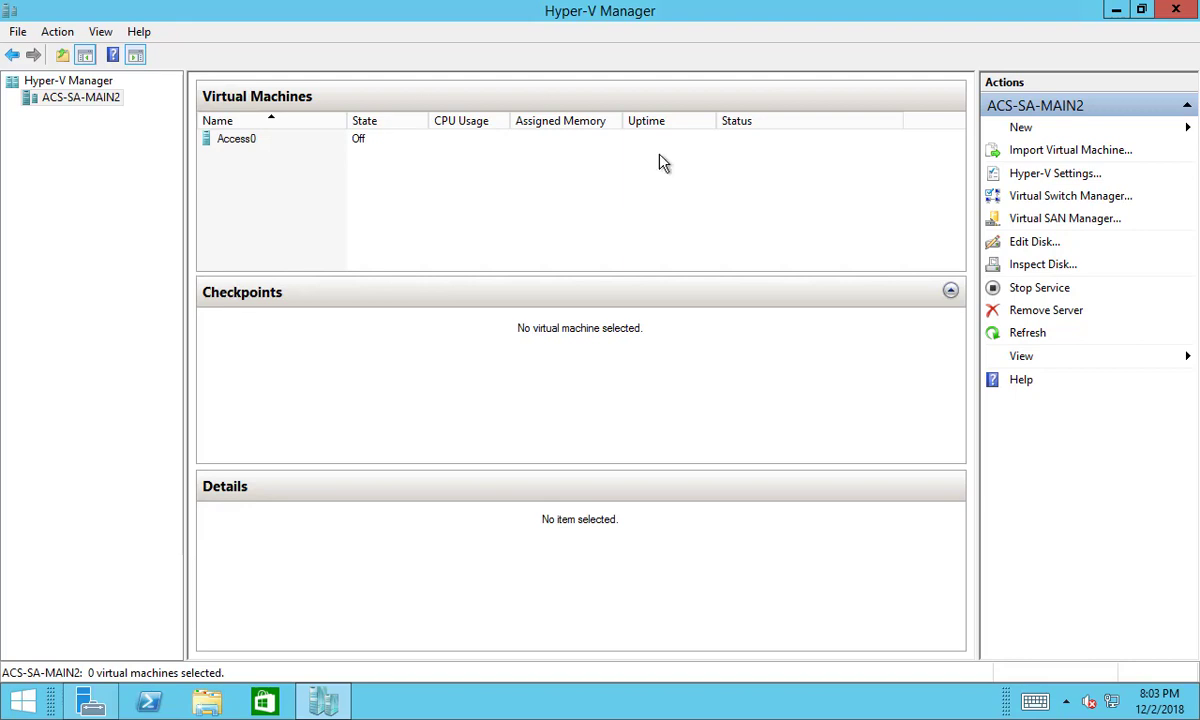
- Start a new virtual machine on ACS-SA-MAIN2, named Test-VM, in the default location as Generation 2
{"action": "left_click", "coordinate": [1020, 131]}
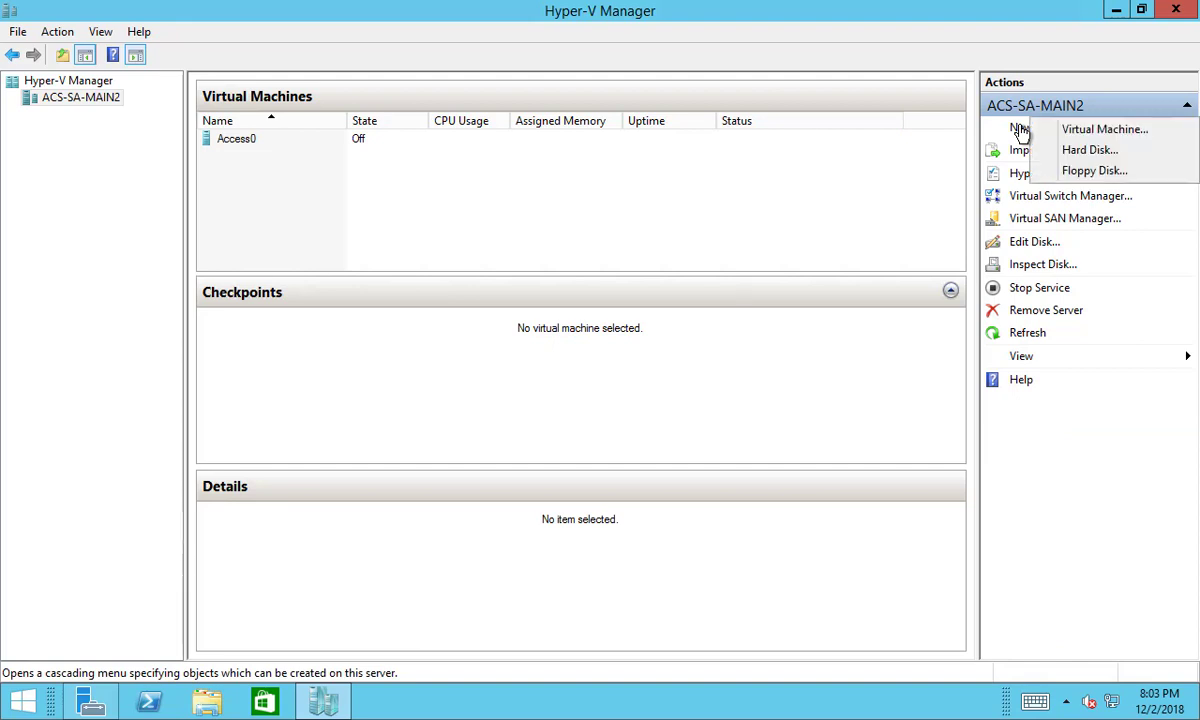
{"action": "left_click", "coordinate": [1100, 130]}
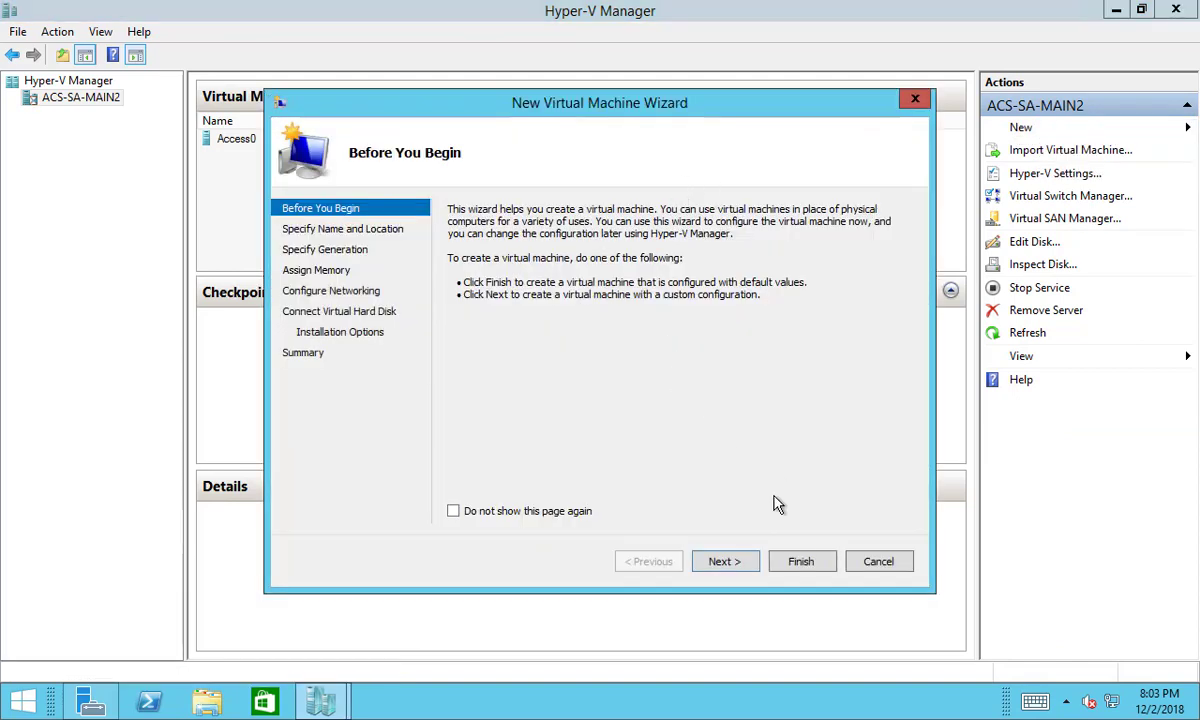
{"action": "left_click", "coordinate": [720, 561]}
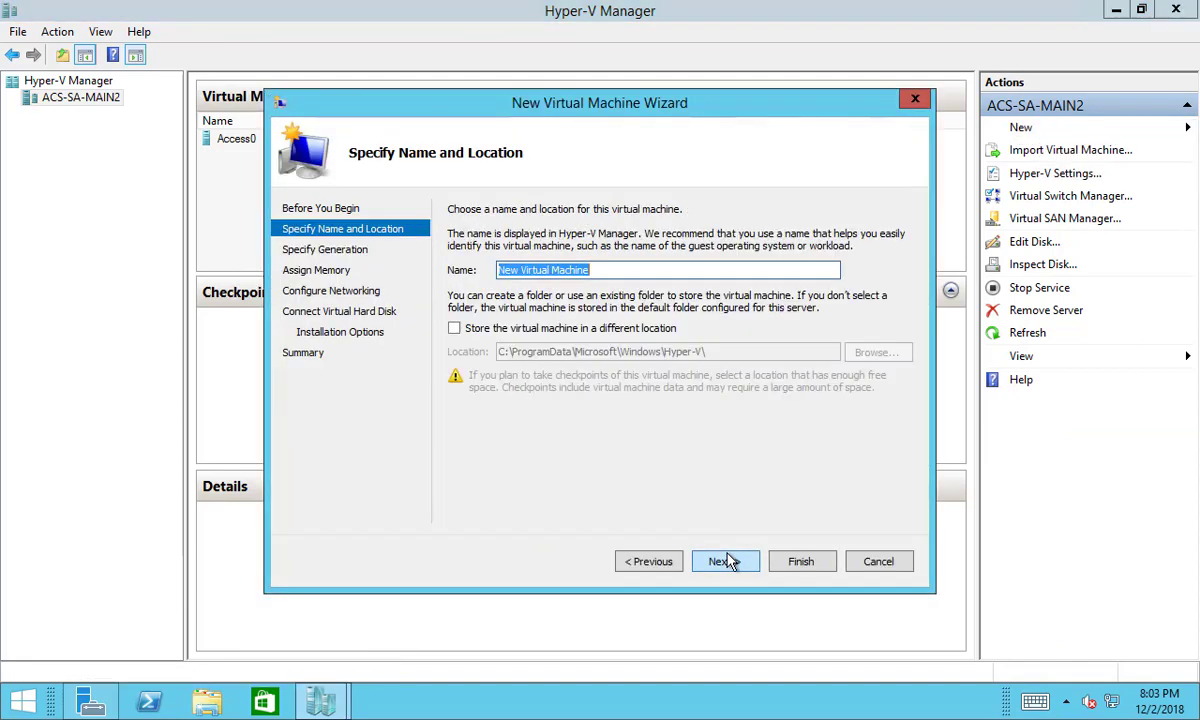
{"action": "type", "text": "T"}
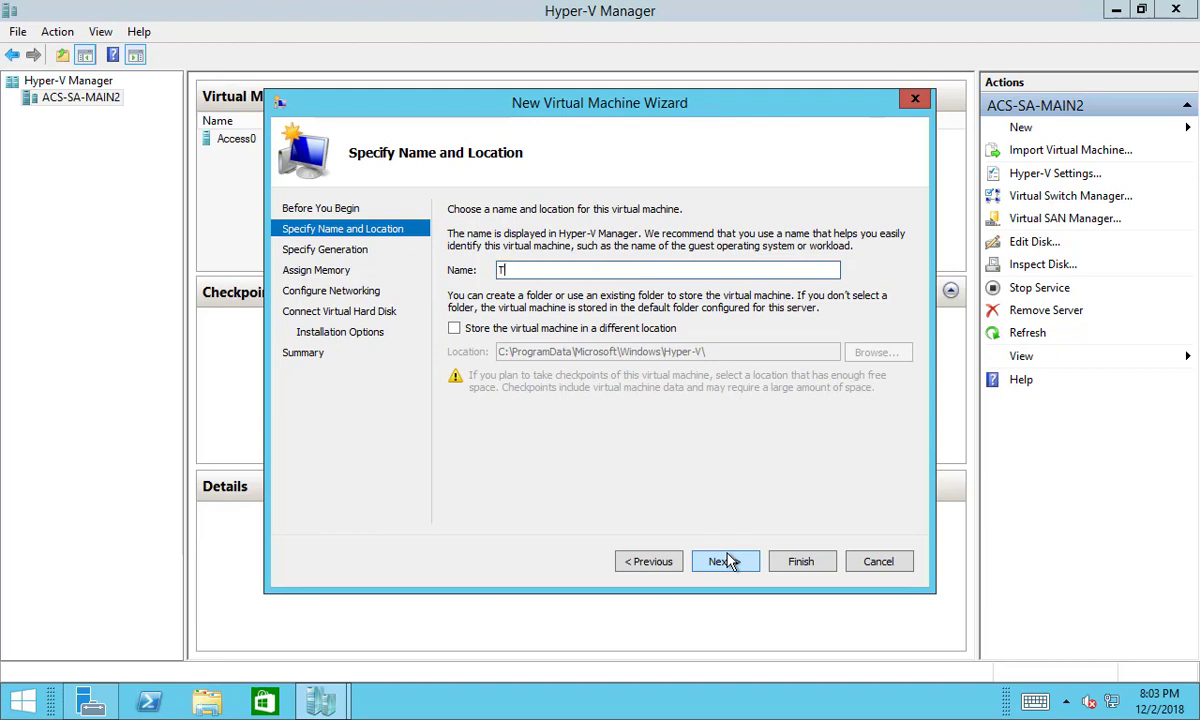
{"action": "type", "text": "est-VM"}
{"action": "left_click", "coordinate": [719, 561]}
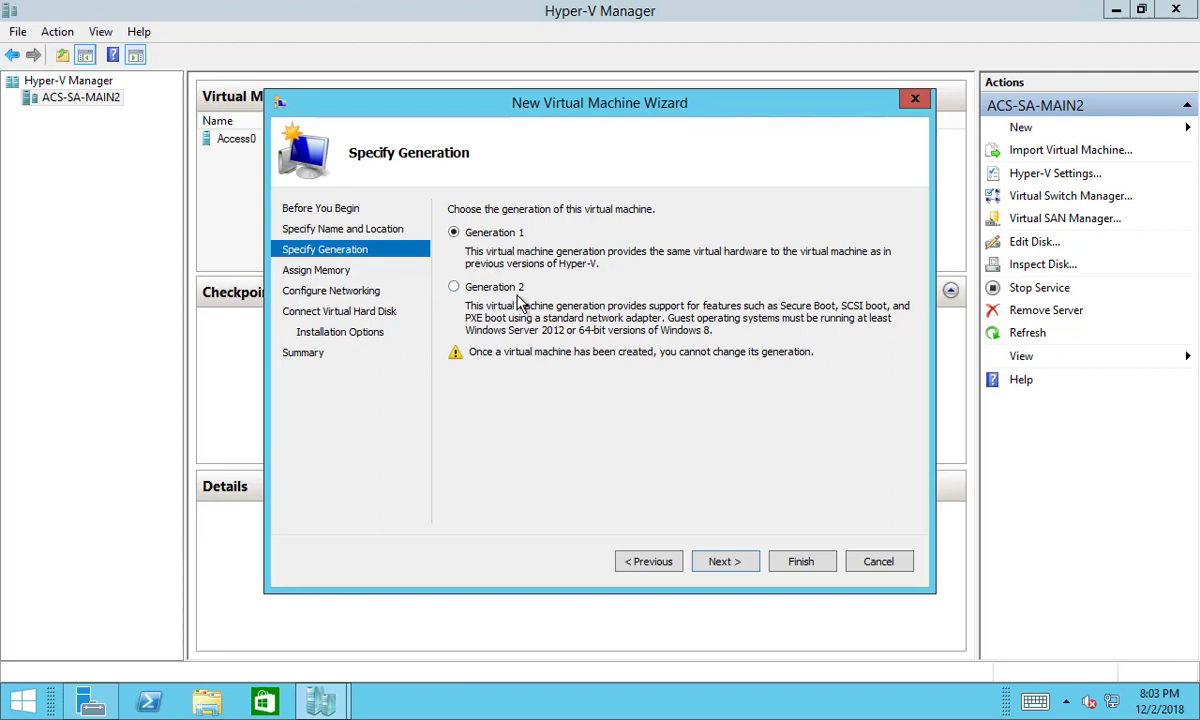
{"action": "left_click", "coordinate": [455, 288]}
{"action": "left_click", "coordinate": [729, 566]}
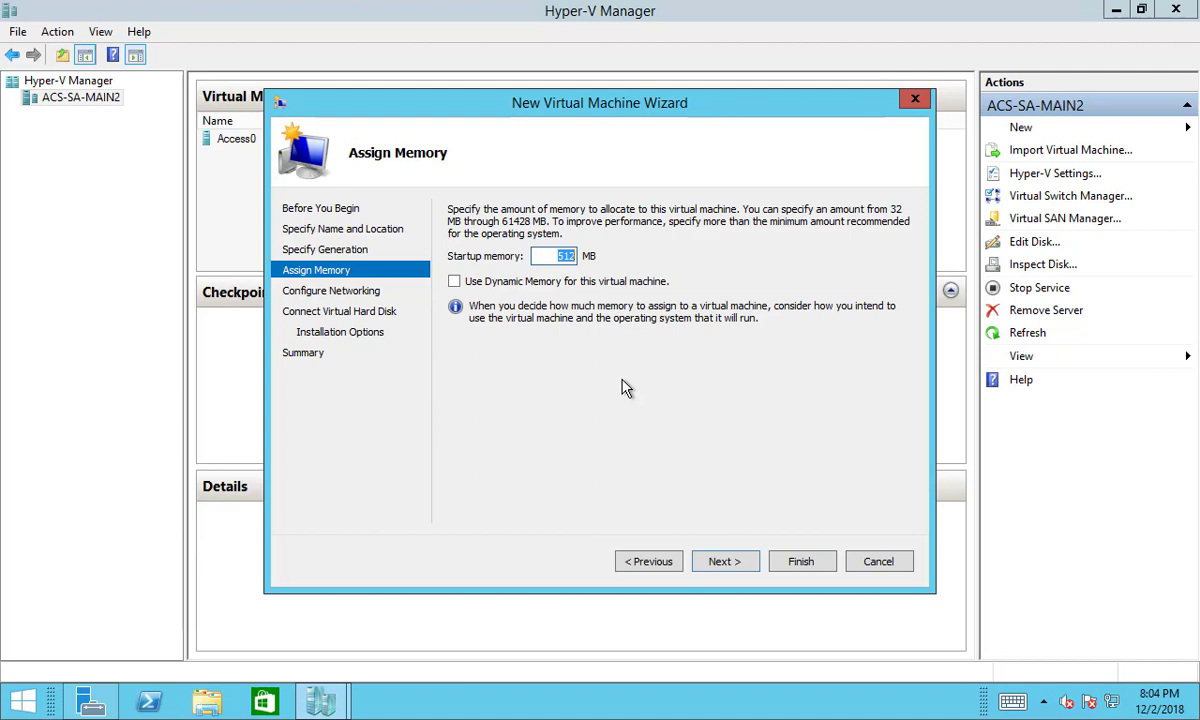
{"action": "type", "text": "2048"}
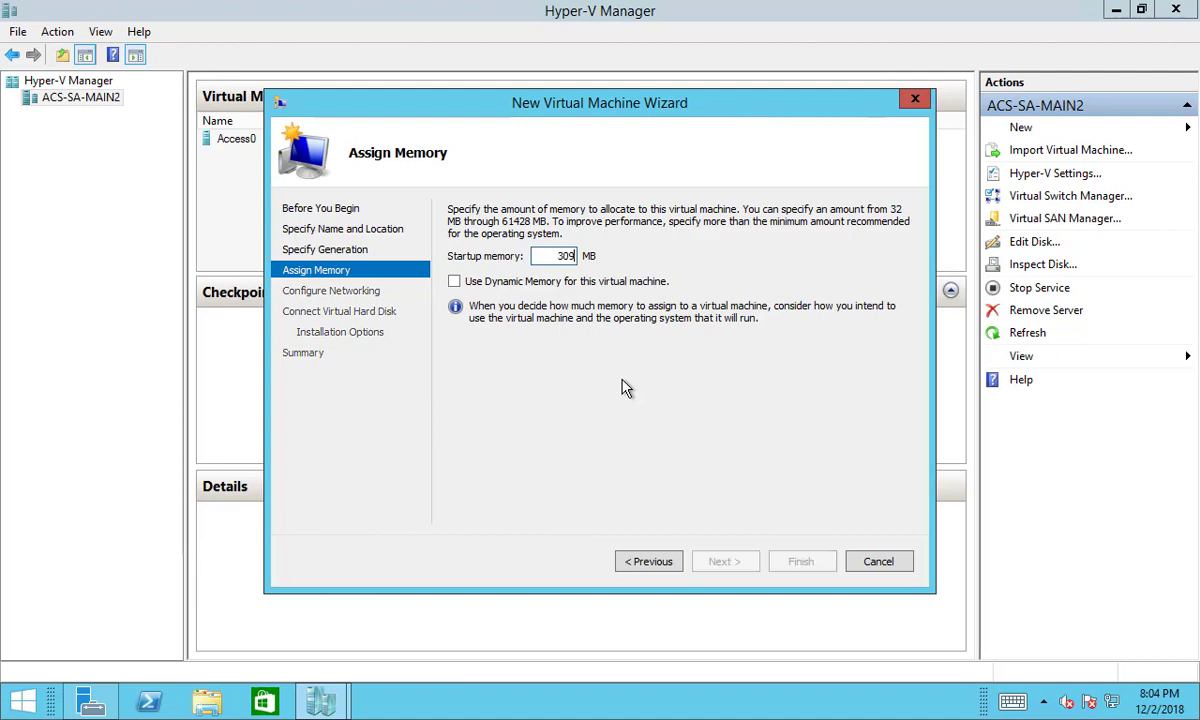
{"action": "key", "text": "BackSpace"}
{"action": "key", "text": "BackSpace"}
{"action": "key", "text": "BackSpace"}
{"action": "key", "text": "BackSpace"}
- Set the virtual machine's startup memory to 4096 MB with Dynamic Memory enabled and continue to the networking settings
{"action": "type", "text": "4096"}
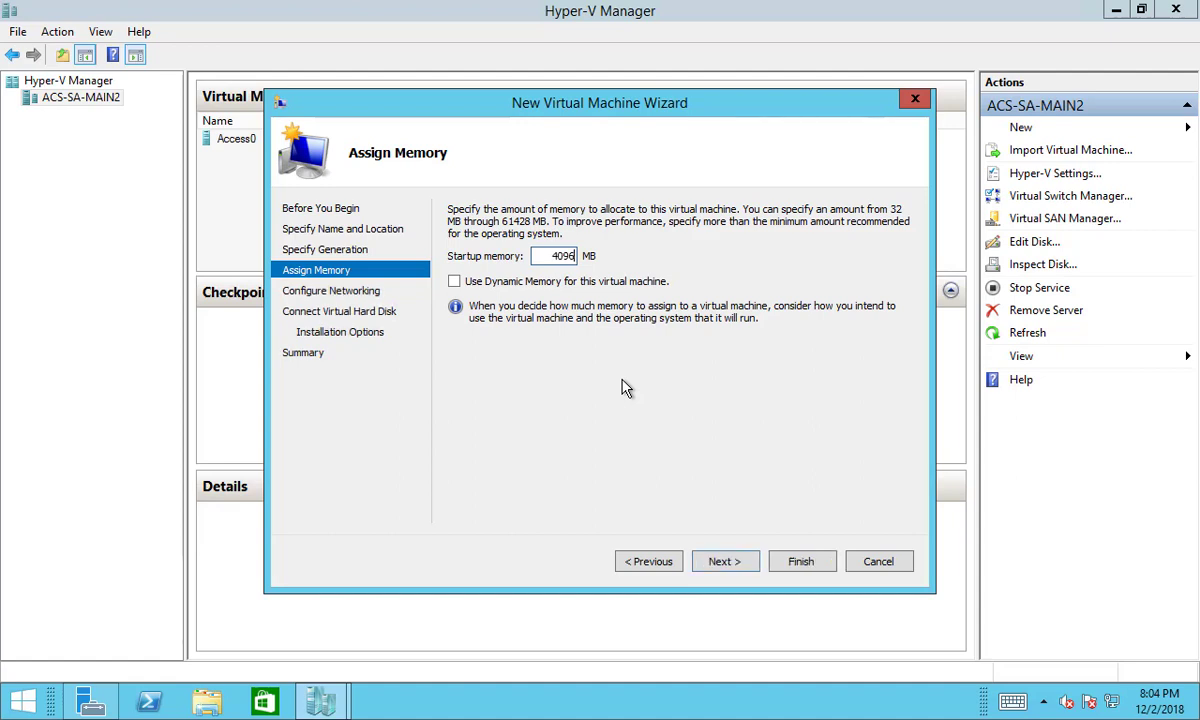
{"action": "left_click", "coordinate": [498, 284]}
{"action": "left_click", "coordinate": [725, 562]}
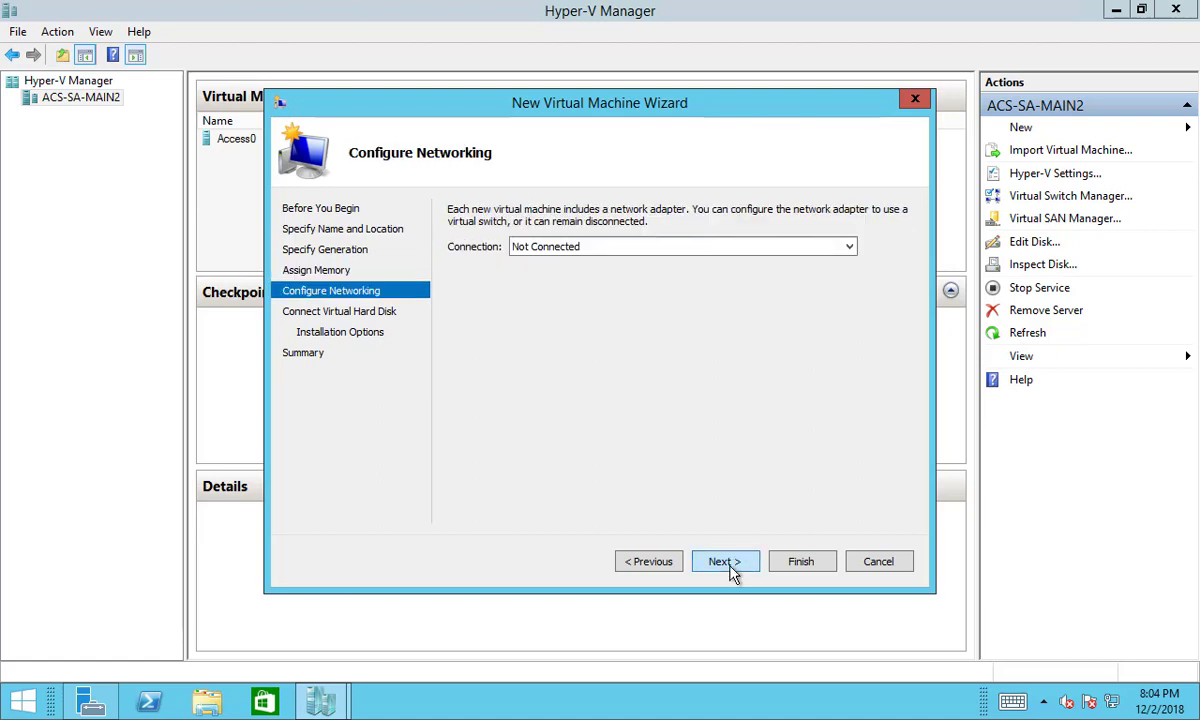
- Connect the new virtual machine's network adapter to the HV-vSwitch-ACS-SA-MAIN2 switch and continue to the virtual hard disk settings
{"action": "left_click", "coordinate": [632, 250]}
{"action": "left_click", "coordinate": [528, 275]}
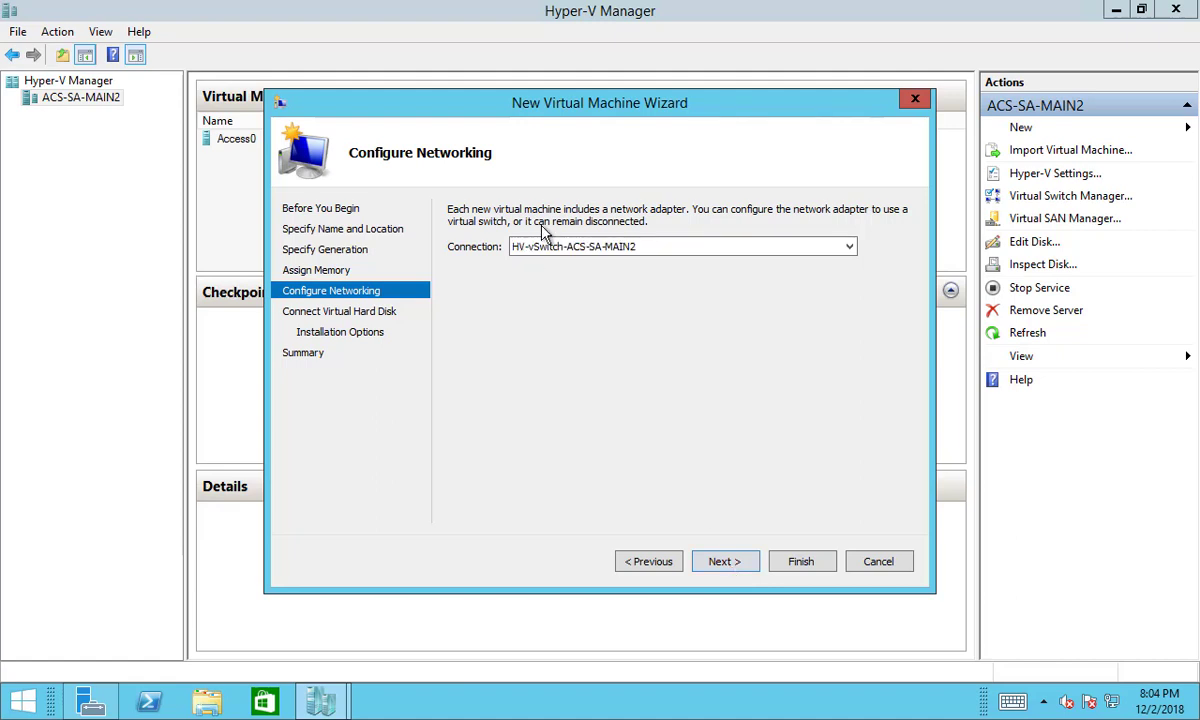
{"action": "left_click", "coordinate": [537, 250]}
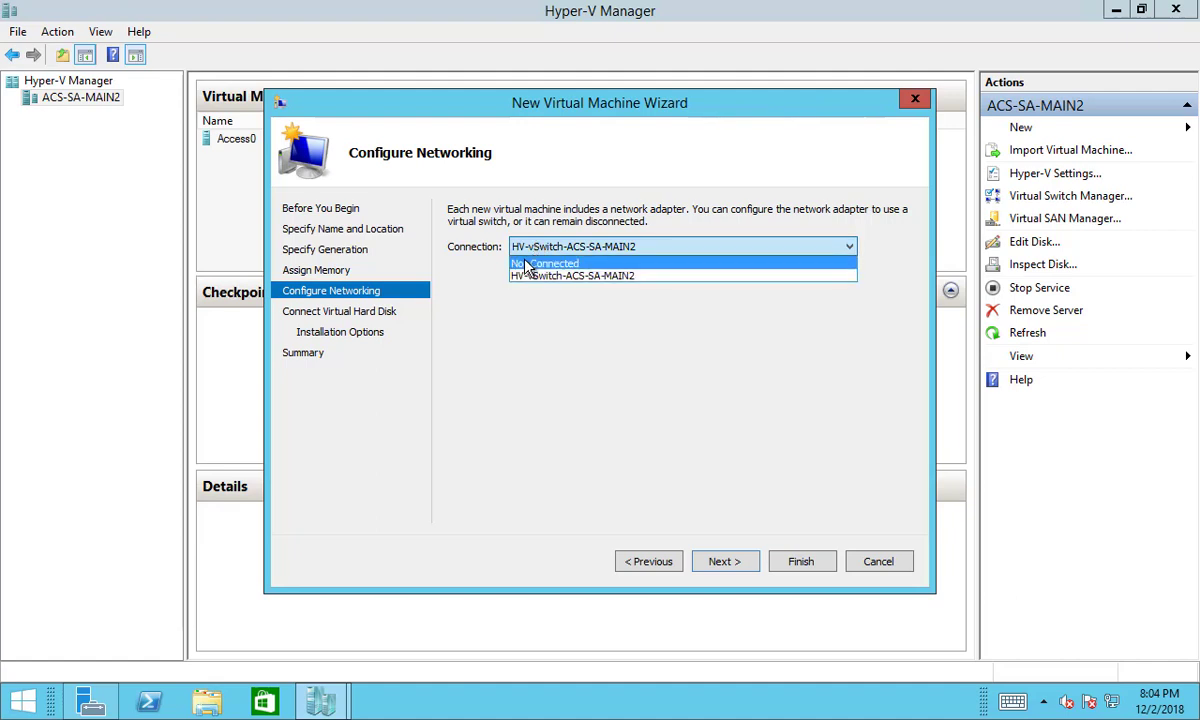
{"action": "left_click", "coordinate": [531, 263]}
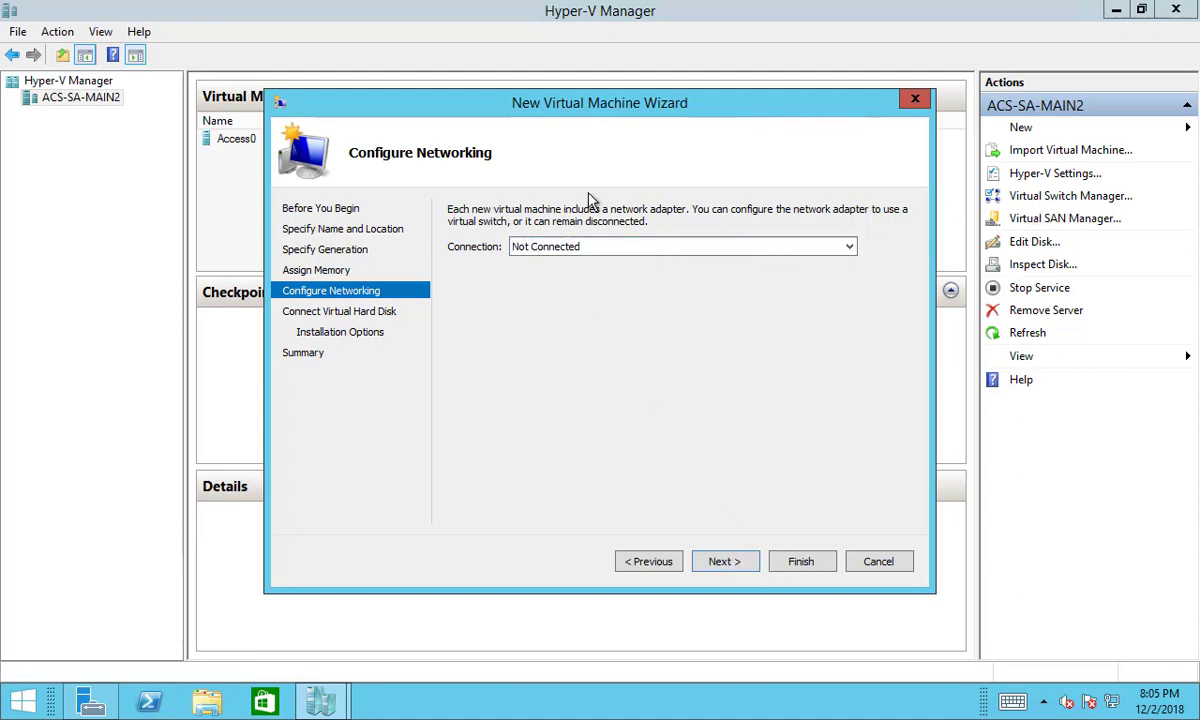
{"action": "left_click", "coordinate": [588, 260]}
{"action": "left_click", "coordinate": [533, 259]}
{"action": "left_click", "coordinate": [556, 258]}
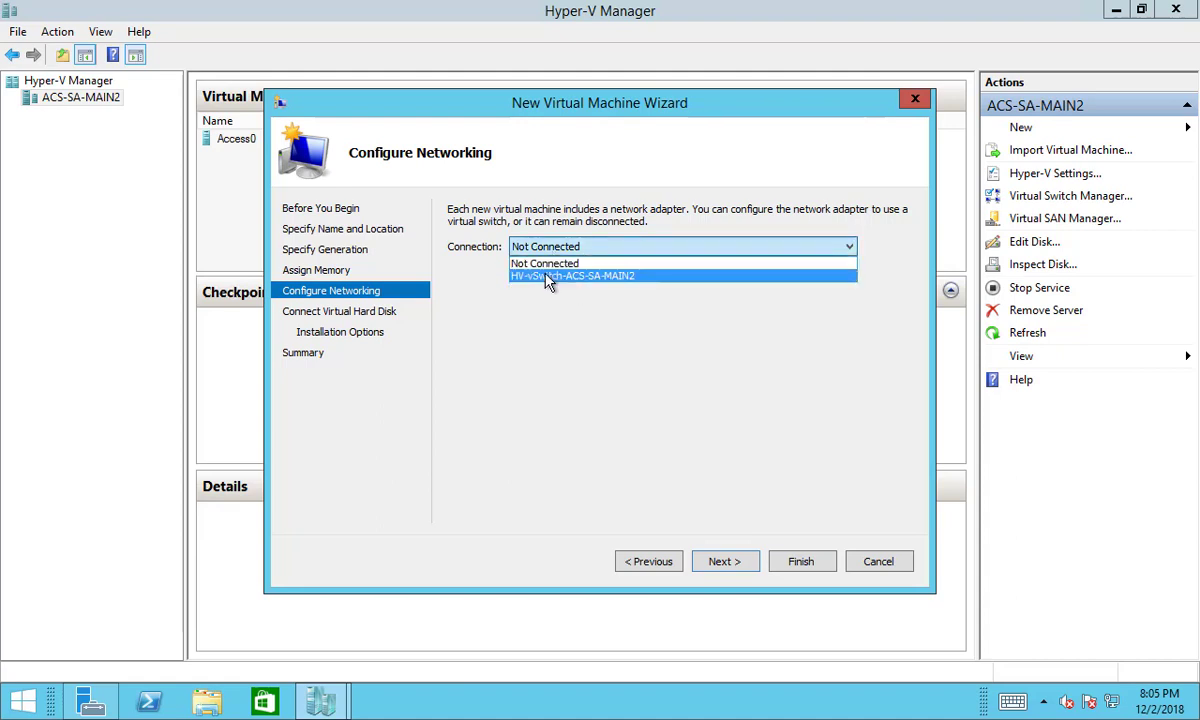
{"action": "left_click", "coordinate": [550, 274]}
{"action": "left_click", "coordinate": [726, 575]}
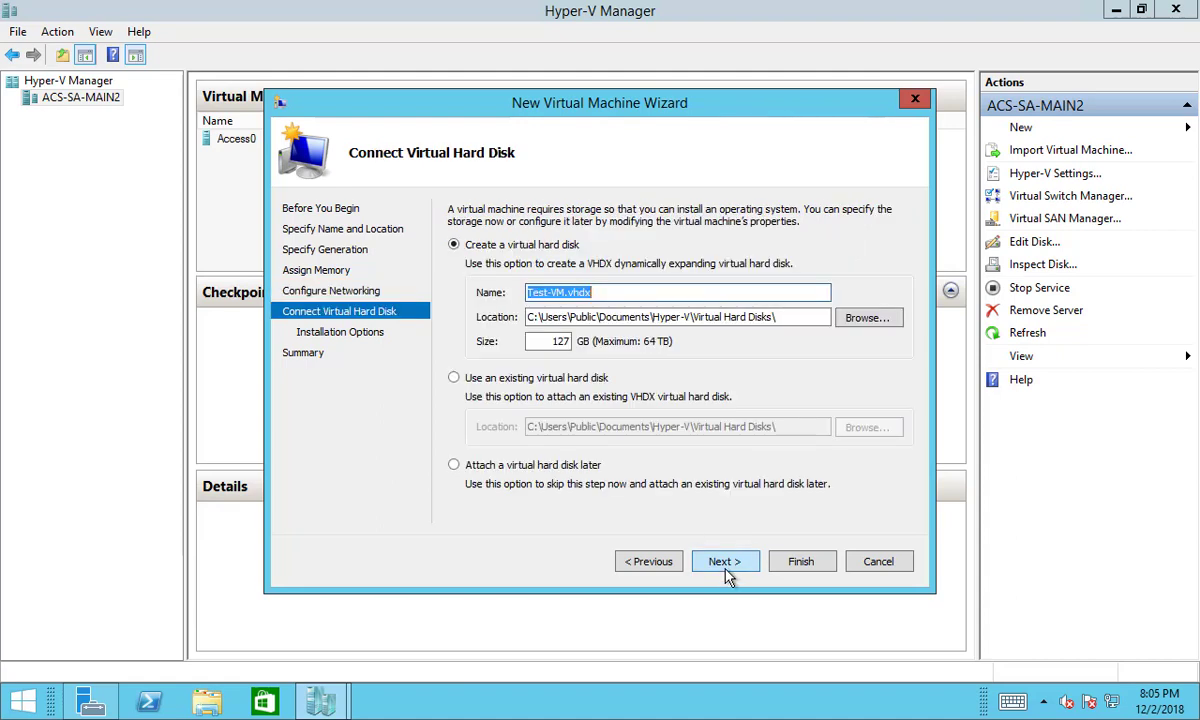
- Create a 200 GB virtual hard disk, keeping the name Test-VM.vhdx and the default location, and continue to the installation options
{"action": "left_click", "coordinate": [607, 298]}
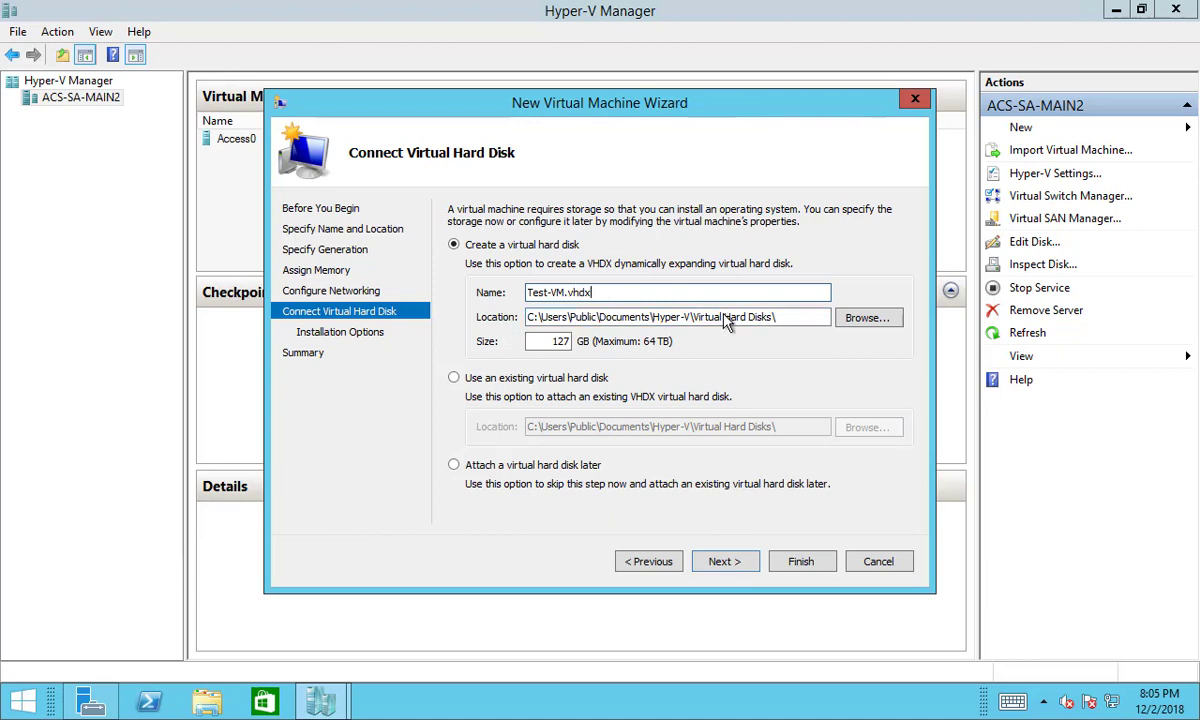
{"action": "left_click", "coordinate": [798, 320]}
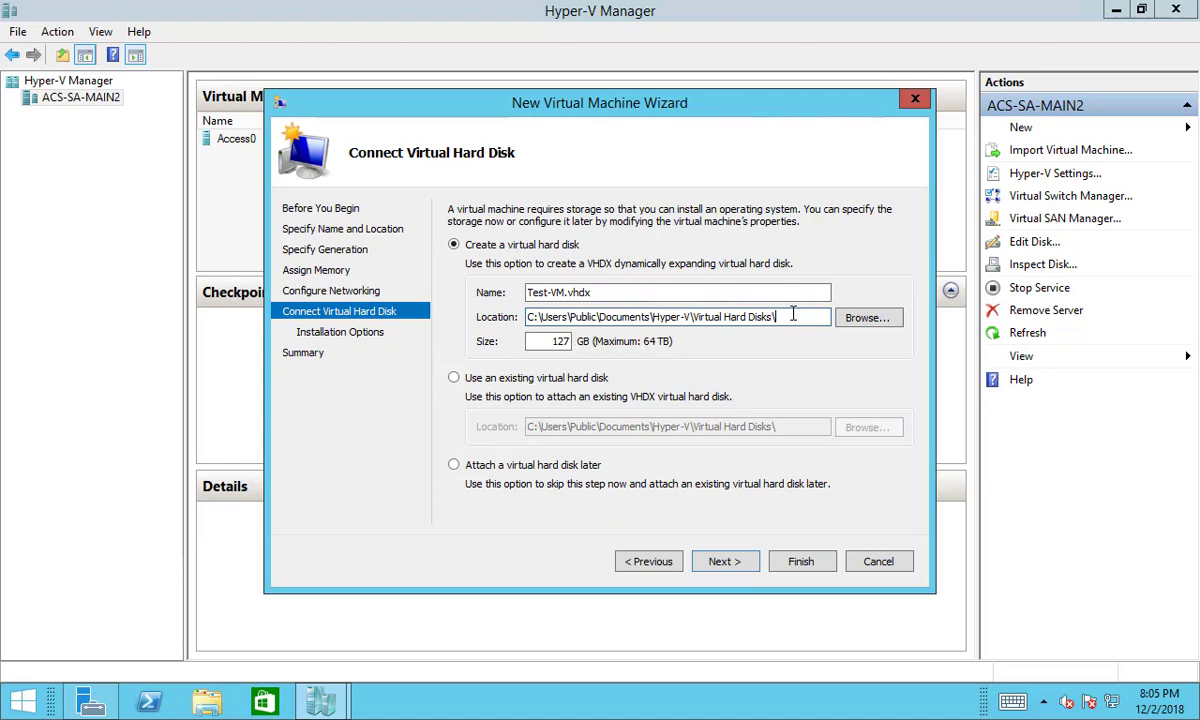
{"action": "double_click", "coordinate": [561, 341]}
{"action": "type", "text": "200"}
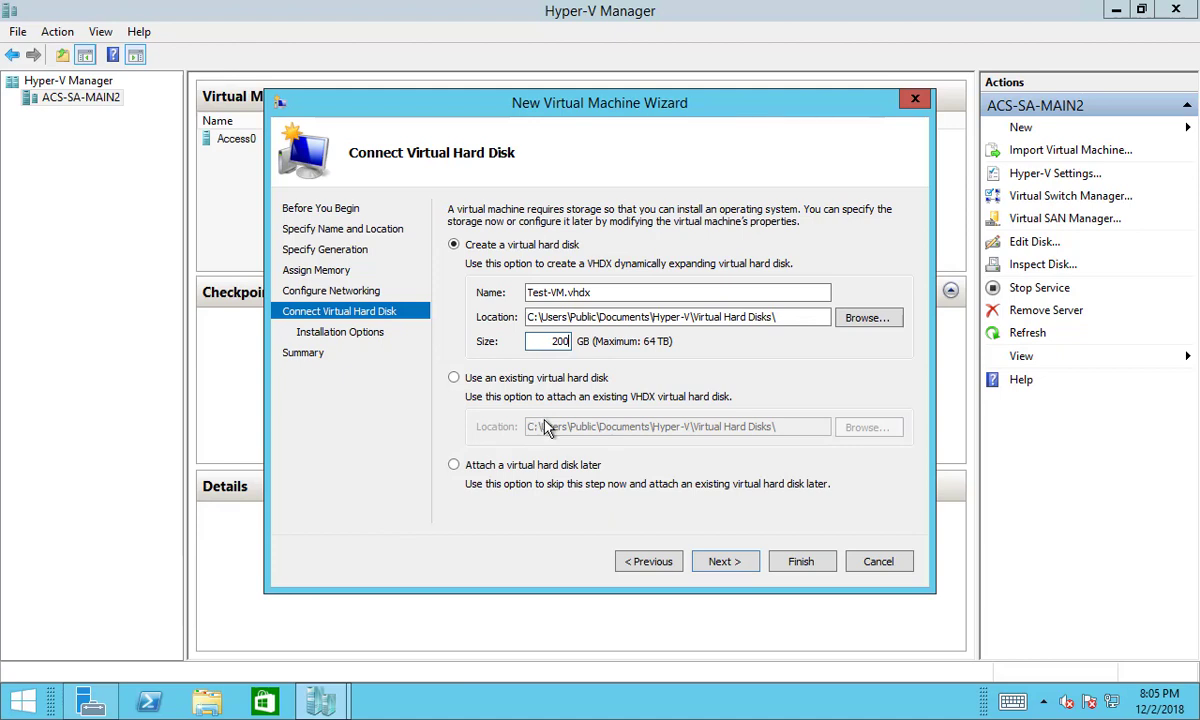
{"action": "left_click", "coordinate": [738, 562]}
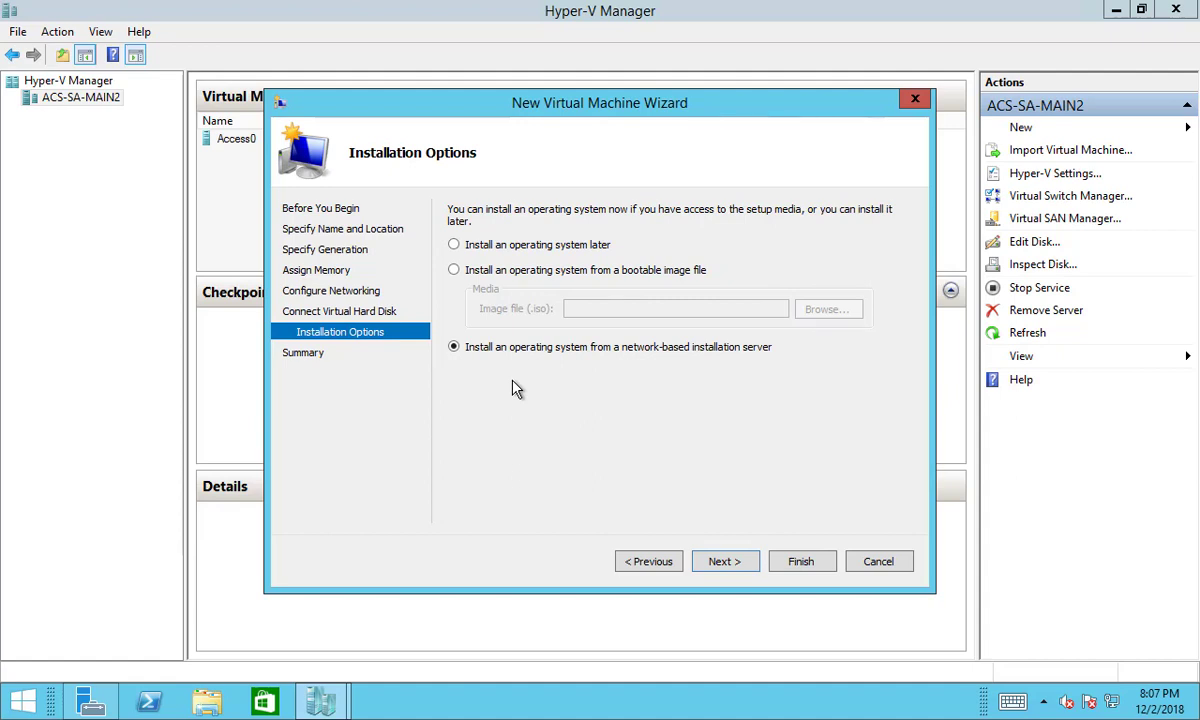
- Choose to install an operating system later and finish creating the Test-VM virtual machine
{"action": "left_click", "coordinate": [516, 248]}
{"action": "left_click", "coordinate": [527, 276]}
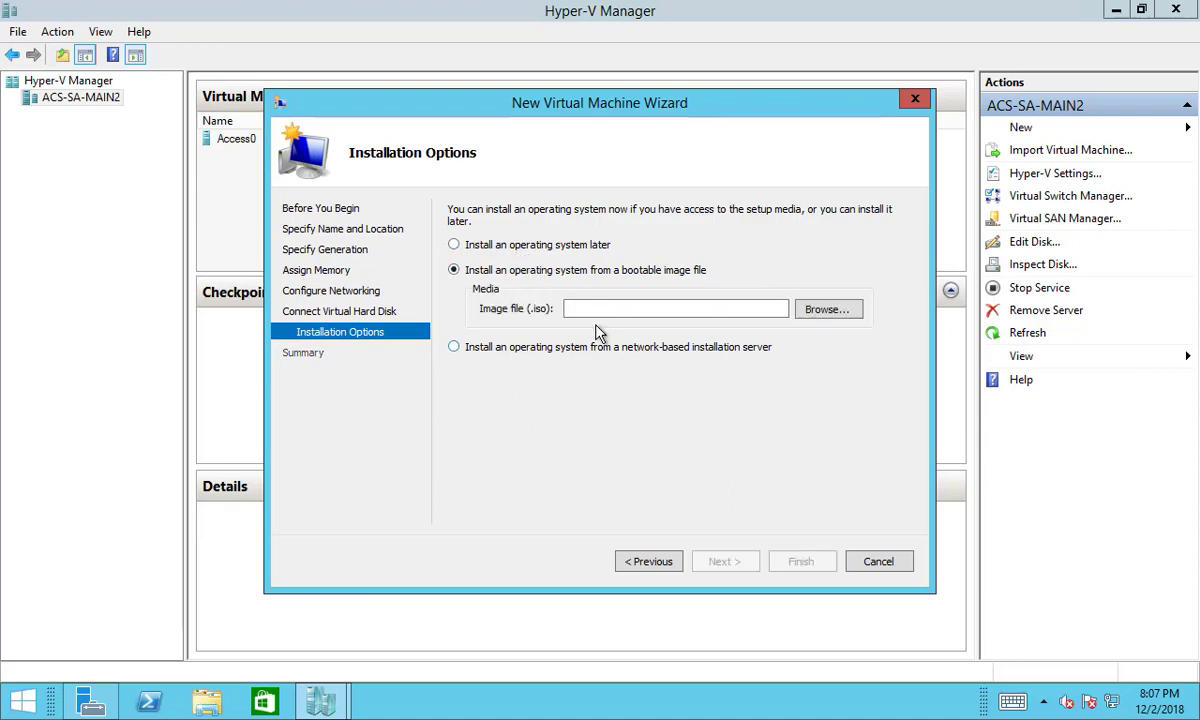
{"action": "left_click", "coordinate": [737, 311]}
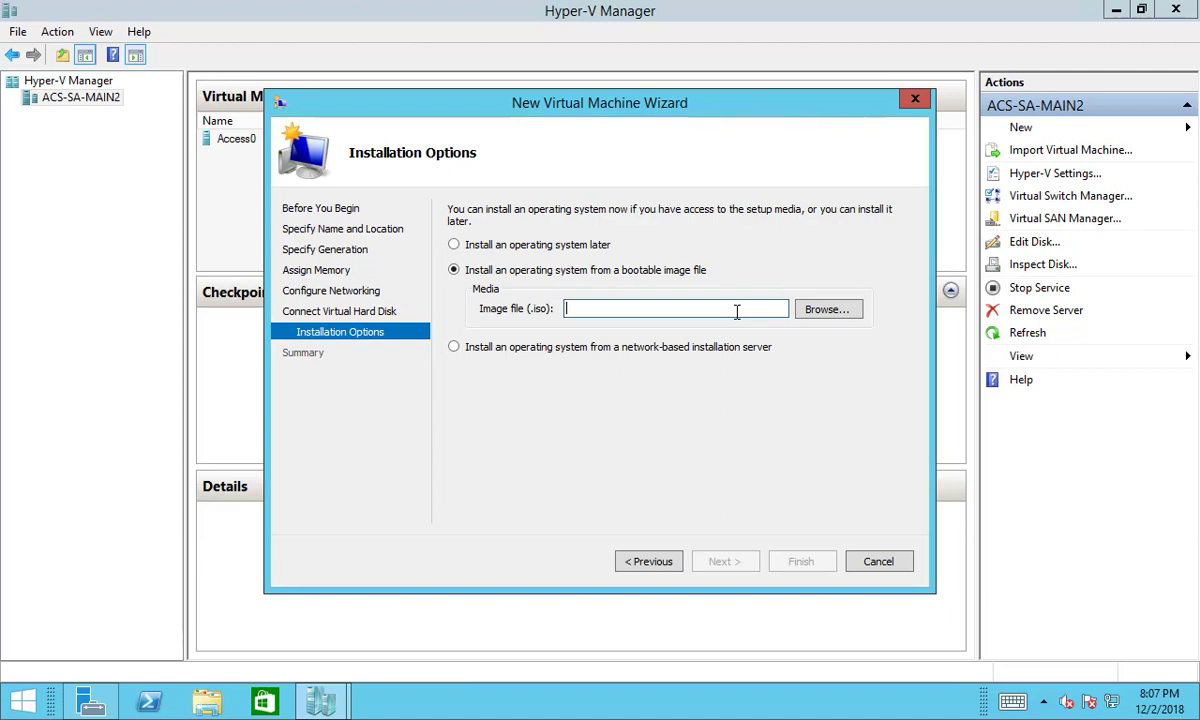
{"action": "left_click", "coordinate": [468, 242]}
{"action": "left_click", "coordinate": [724, 561]}
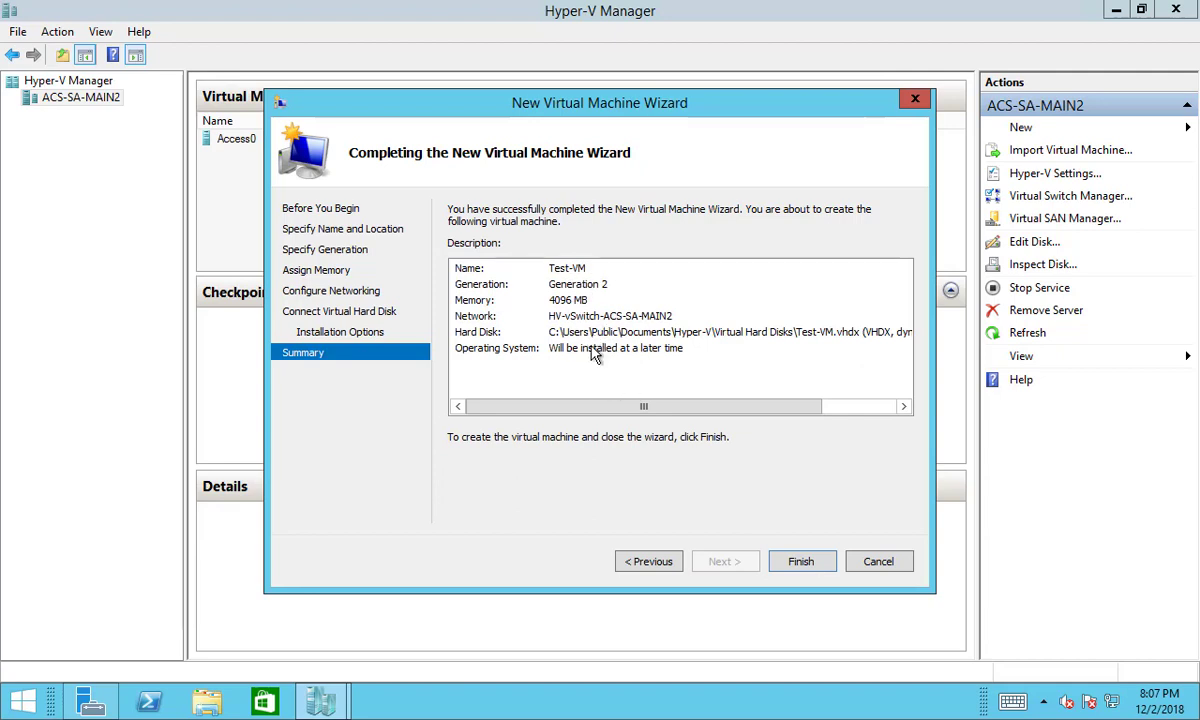
{"action": "left_click", "coordinate": [800, 566]}
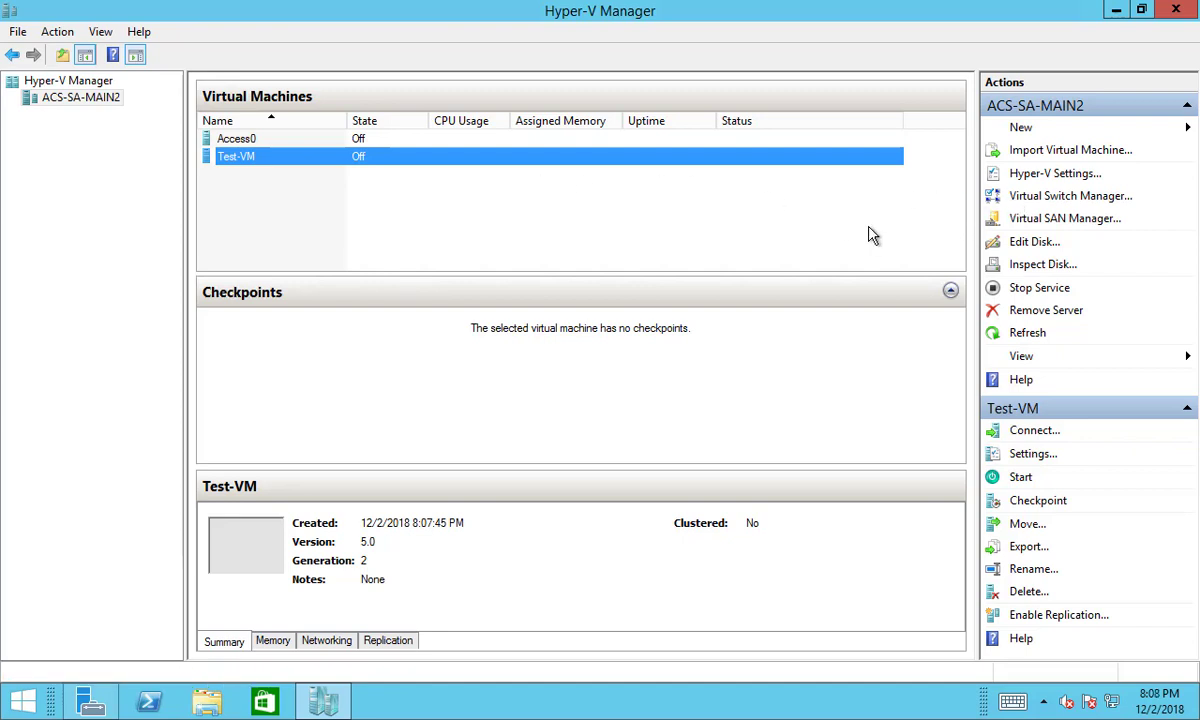
- Create a new external virtual switch bound to the QLogic BCM57810 10 Gigabit Ethernet (NDIS VBD Client) #187 adapter
{"action": "left_click", "coordinate": [1055, 197]}
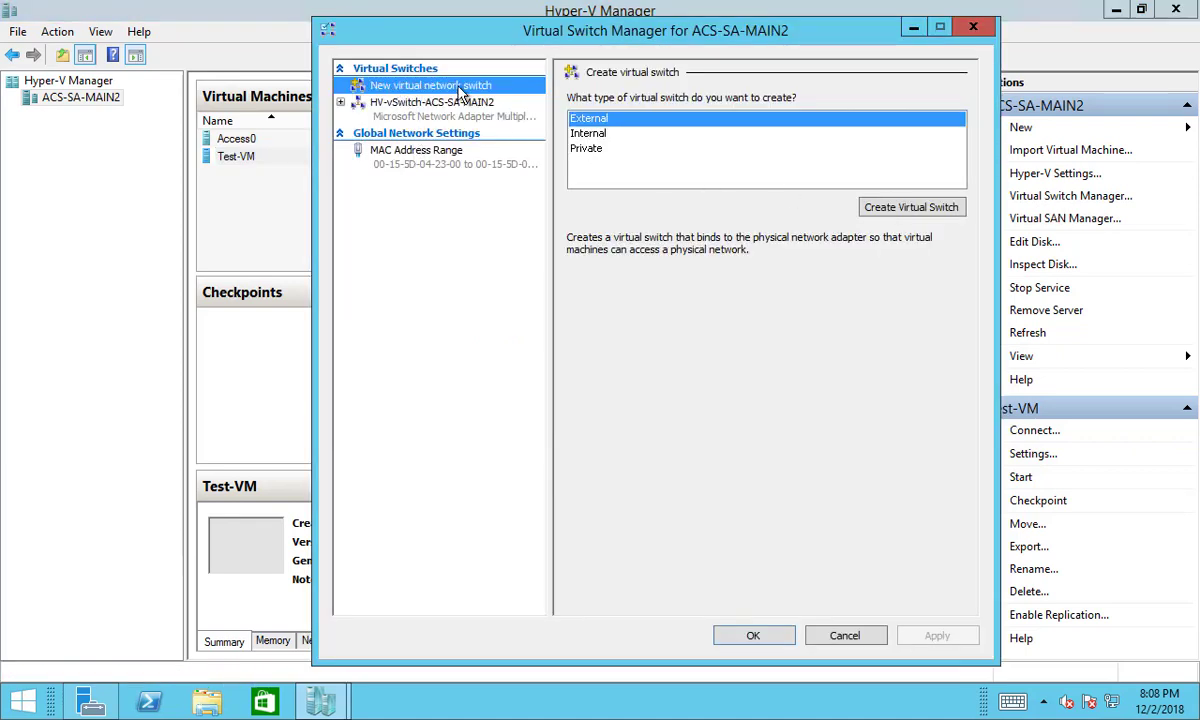
{"action": "left_click", "coordinate": [884, 207]}
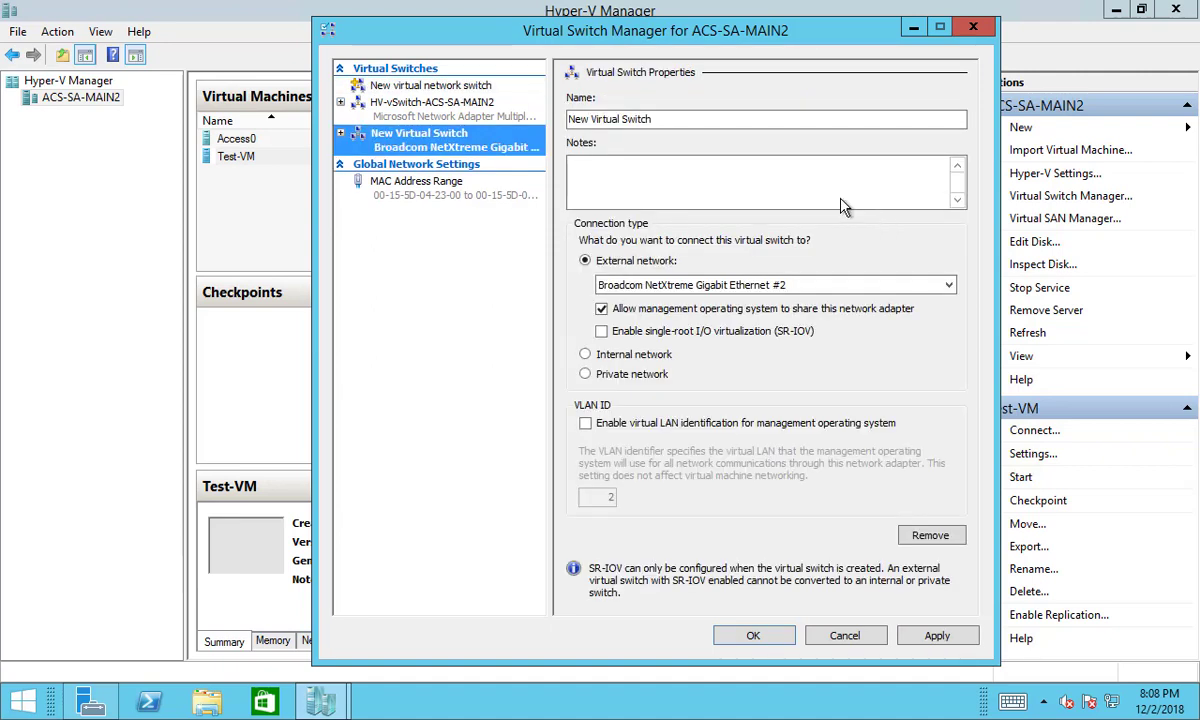
{"action": "left_click", "coordinate": [700, 285]}
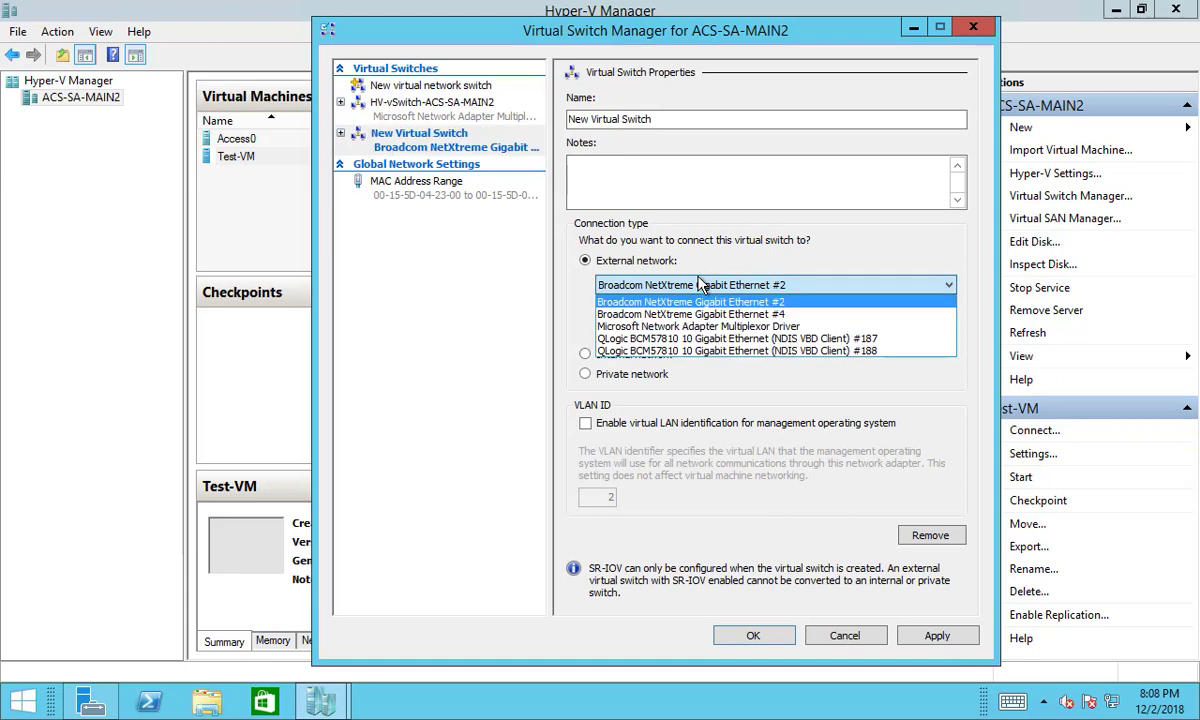
{"action": "left_click", "coordinate": [679, 339]}
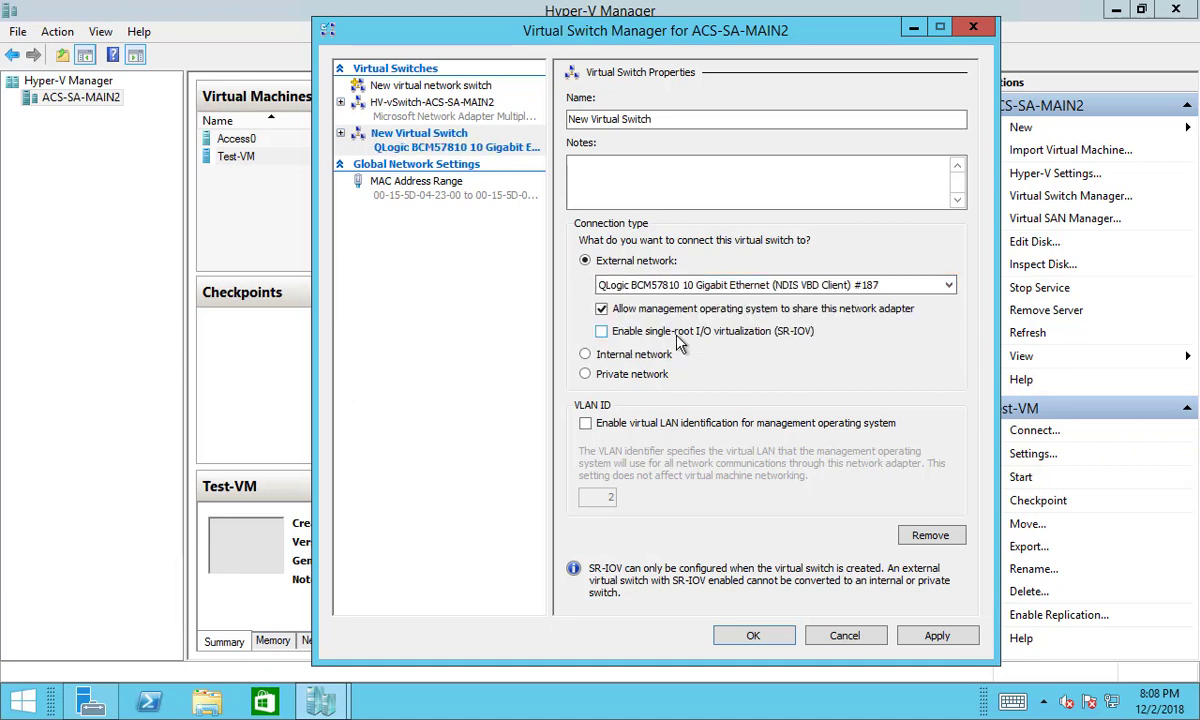
{"action": "left_click", "coordinate": [643, 290]}
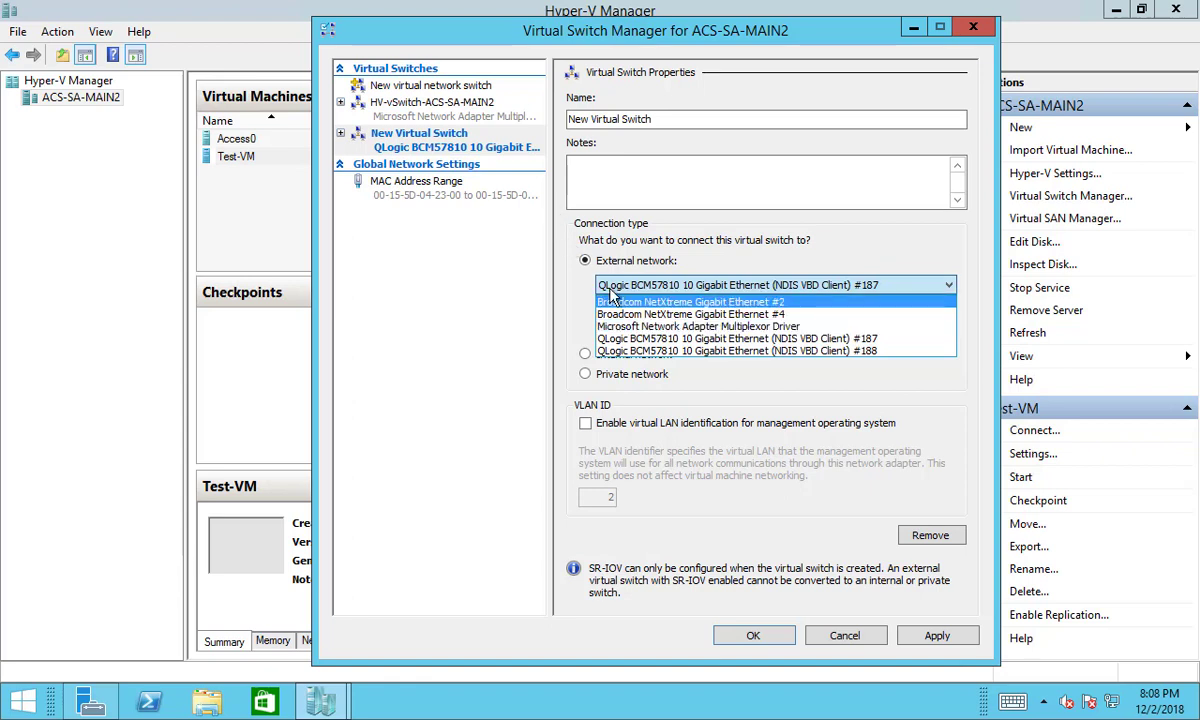
{"action": "left_click", "coordinate": [447, 297]}
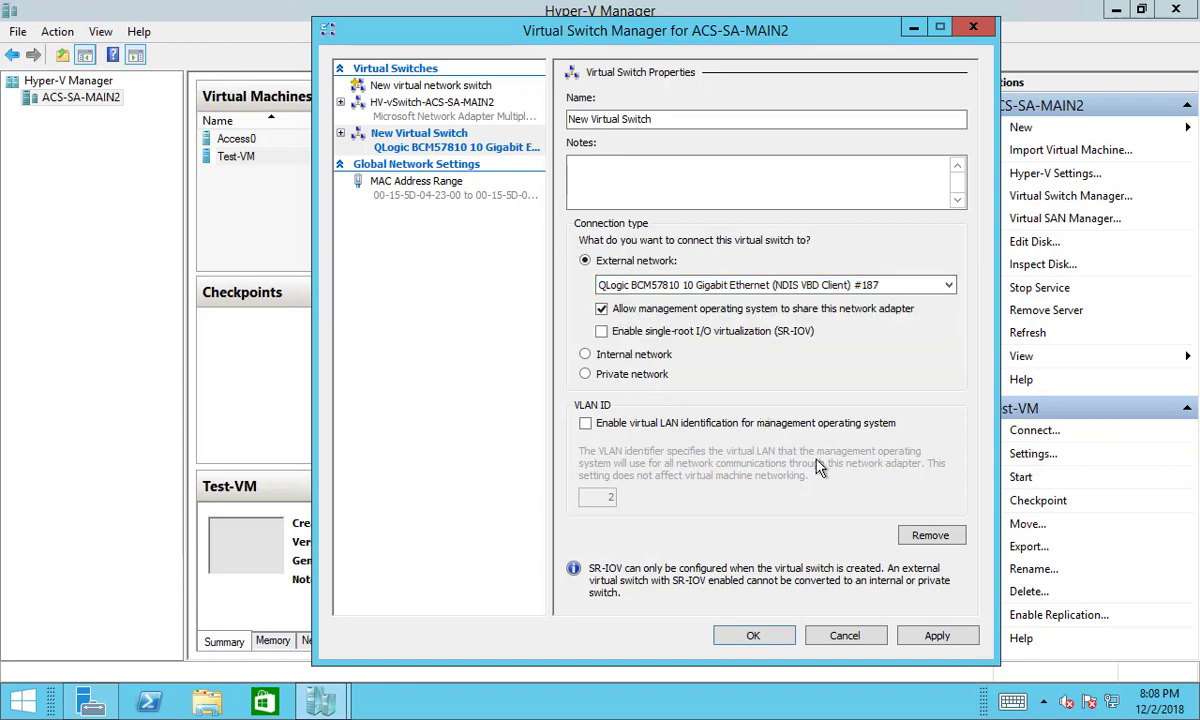
{"action": "double_click", "coordinate": [665, 121]}
{"action": "left_click", "coordinate": [665, 120]}
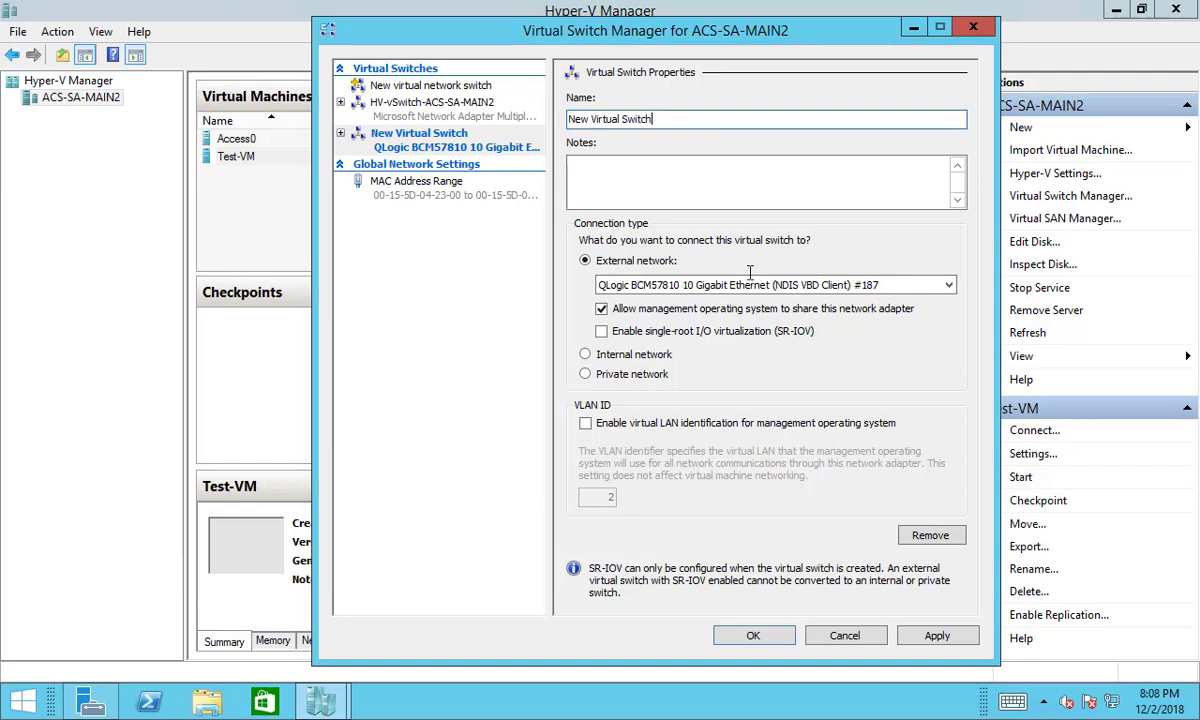
- Remove the new virtual switch, view the properties of HV-vSwitch-ACS-SA-MAIN2, and close the Virtual Switch Manager without saving
{"action": "left_click", "coordinate": [393, 134]}
{"action": "left_click", "coordinate": [930, 537]}
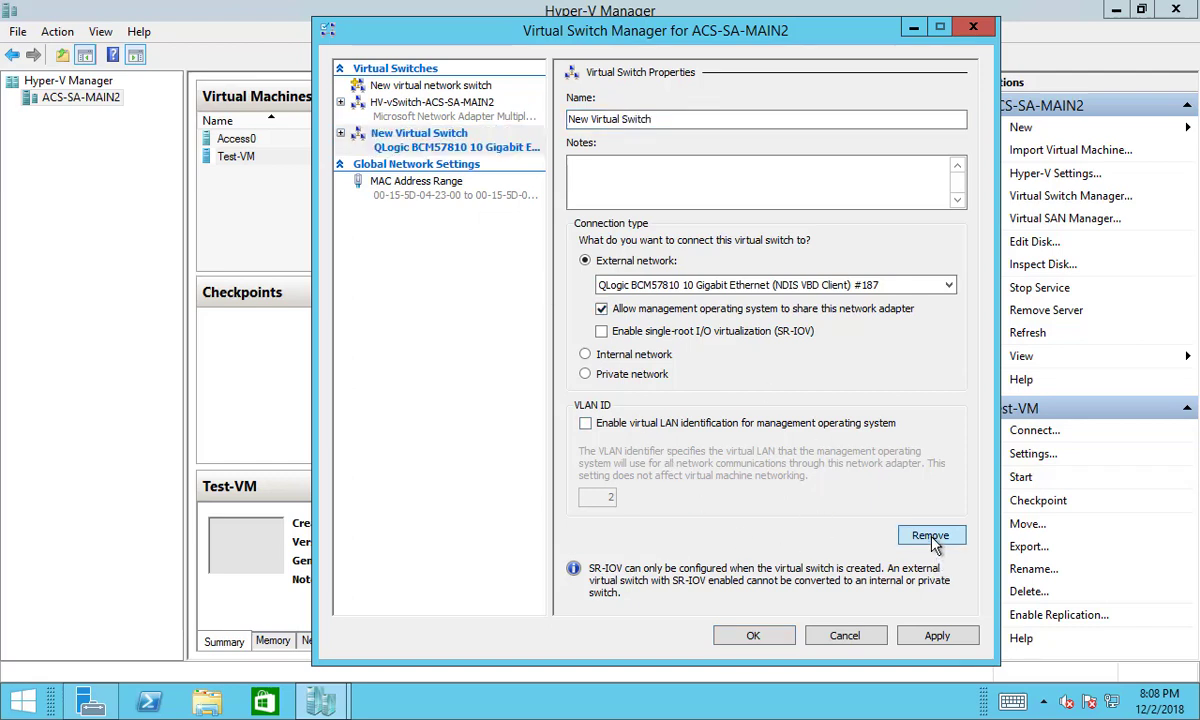
{"action": "left_click", "coordinate": [425, 108]}
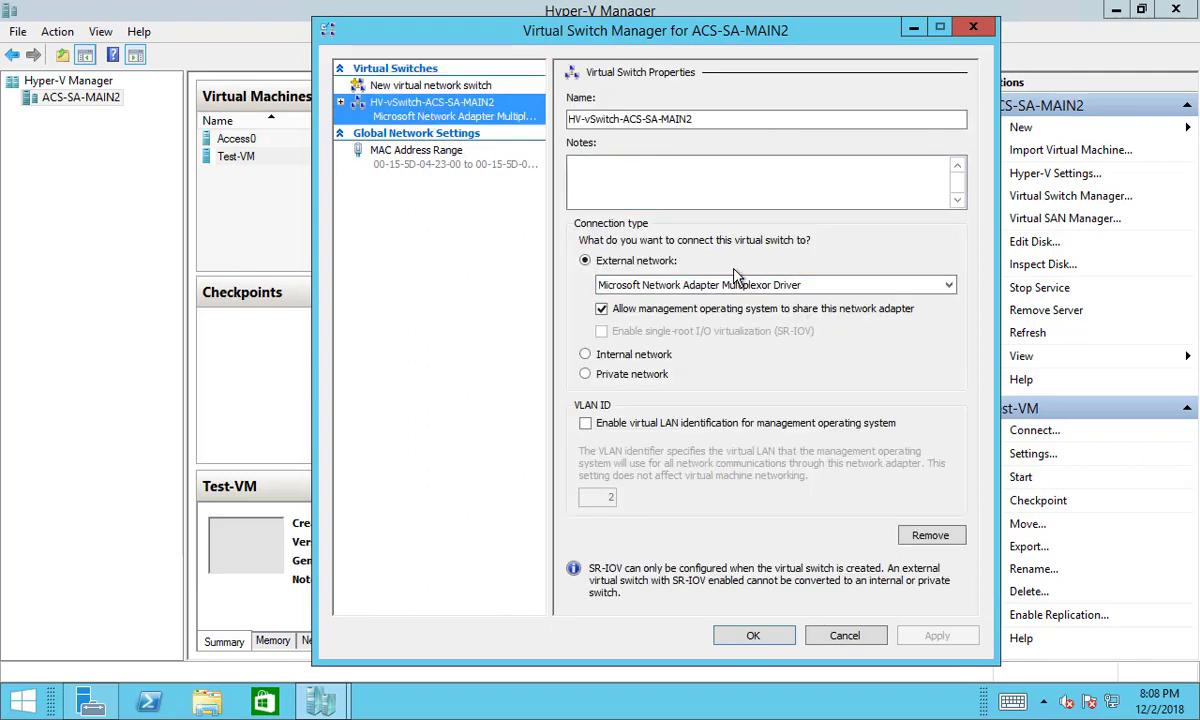
{"action": "left_click", "coordinate": [845, 636]}
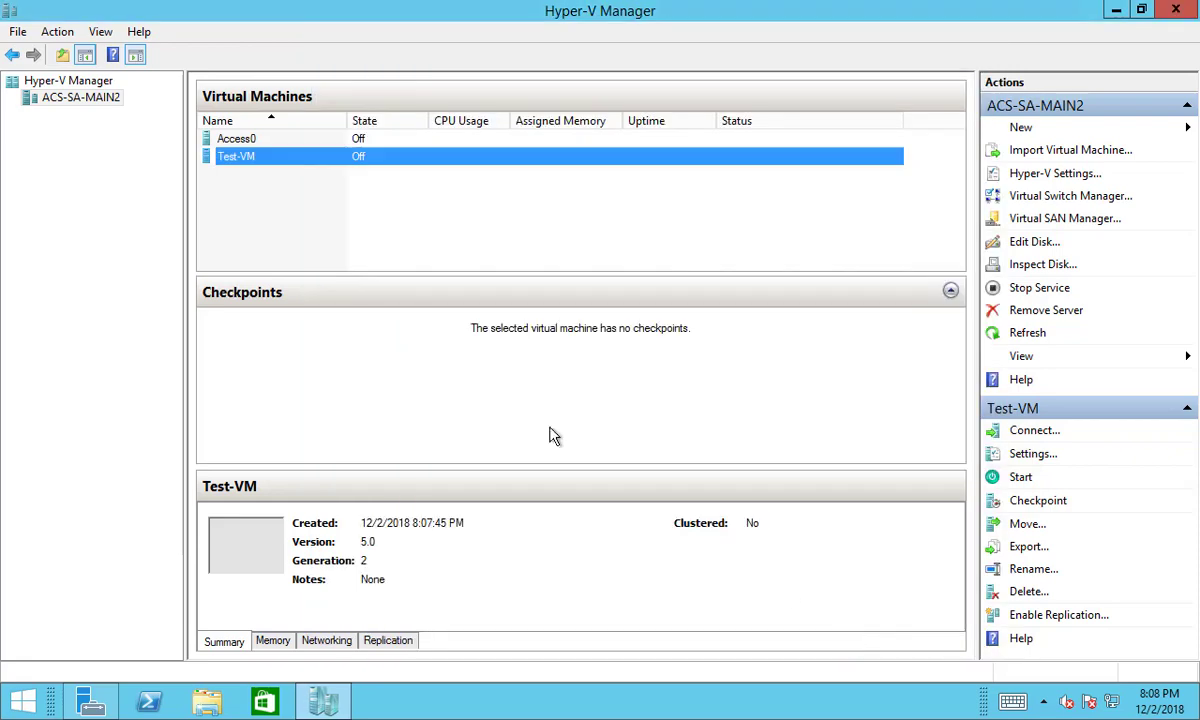
- Open the settings of Test-VM and show its network adapter configuration
{"action": "right_click", "coordinate": [229, 164]}
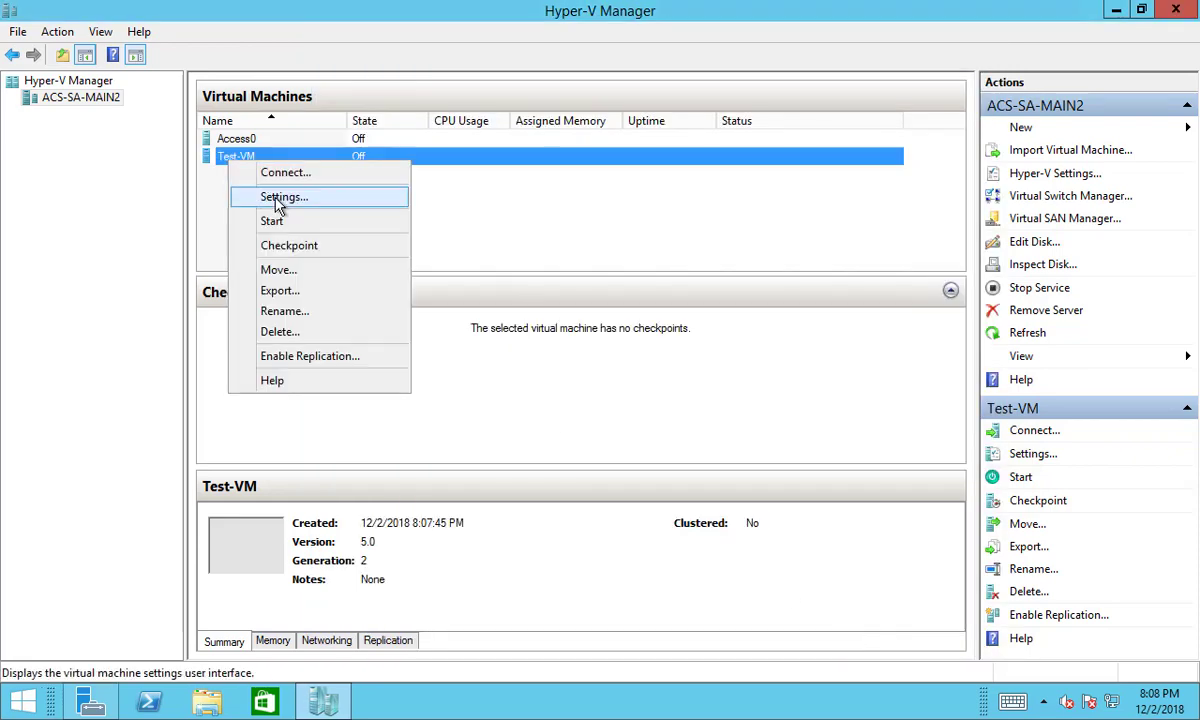
{"action": "left_click", "coordinate": [281, 199]}
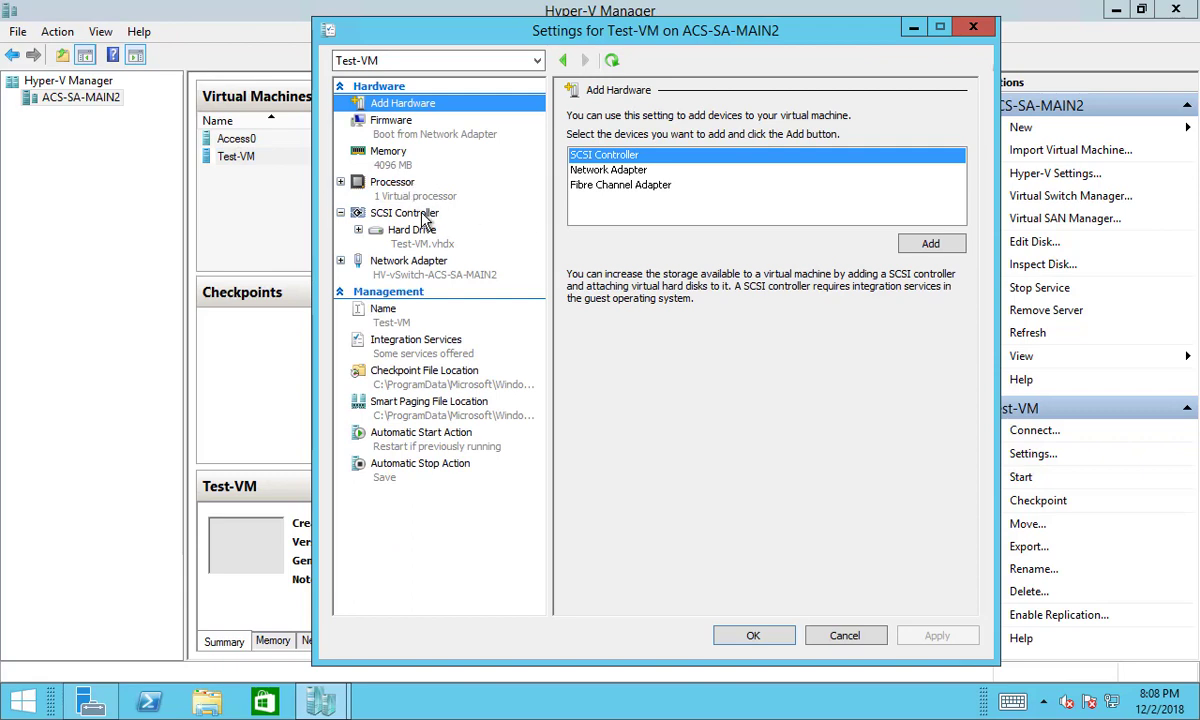
{"action": "left_click", "coordinate": [415, 276]}
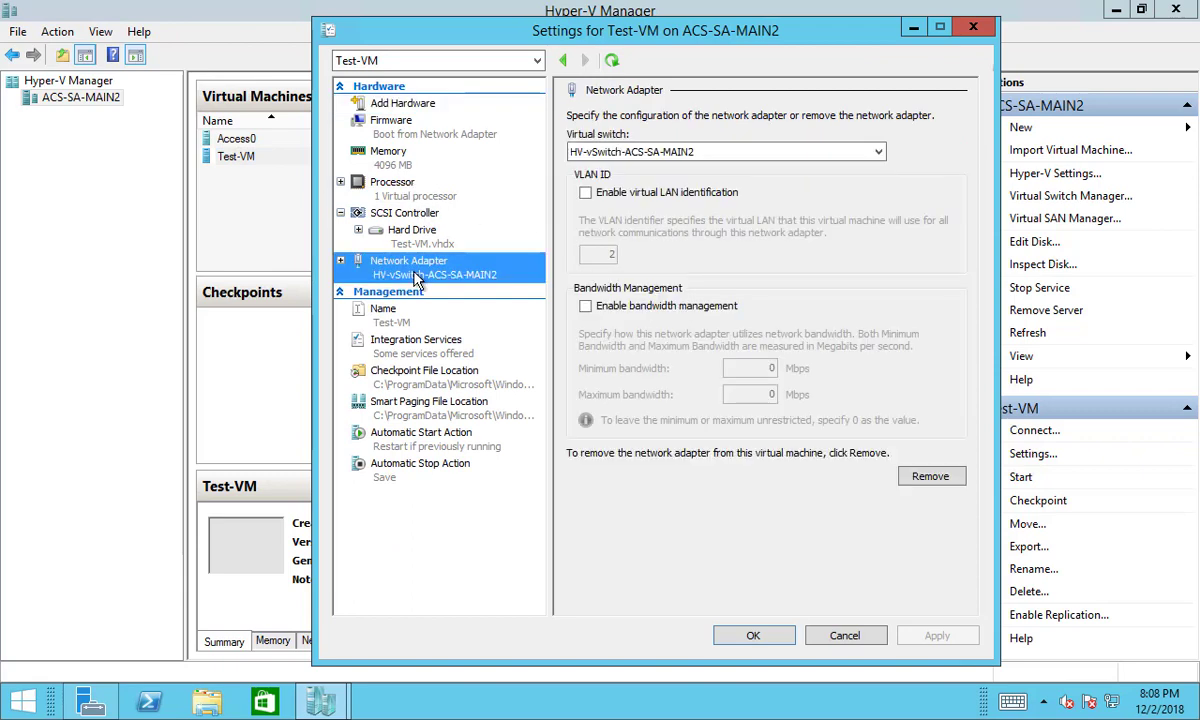
- Add a second network adapter to Test-VM connected to HV-vSwitch-ACS-SA-MAIN2, and remove that adapter again
{"action": "left_click", "coordinate": [410, 107]}
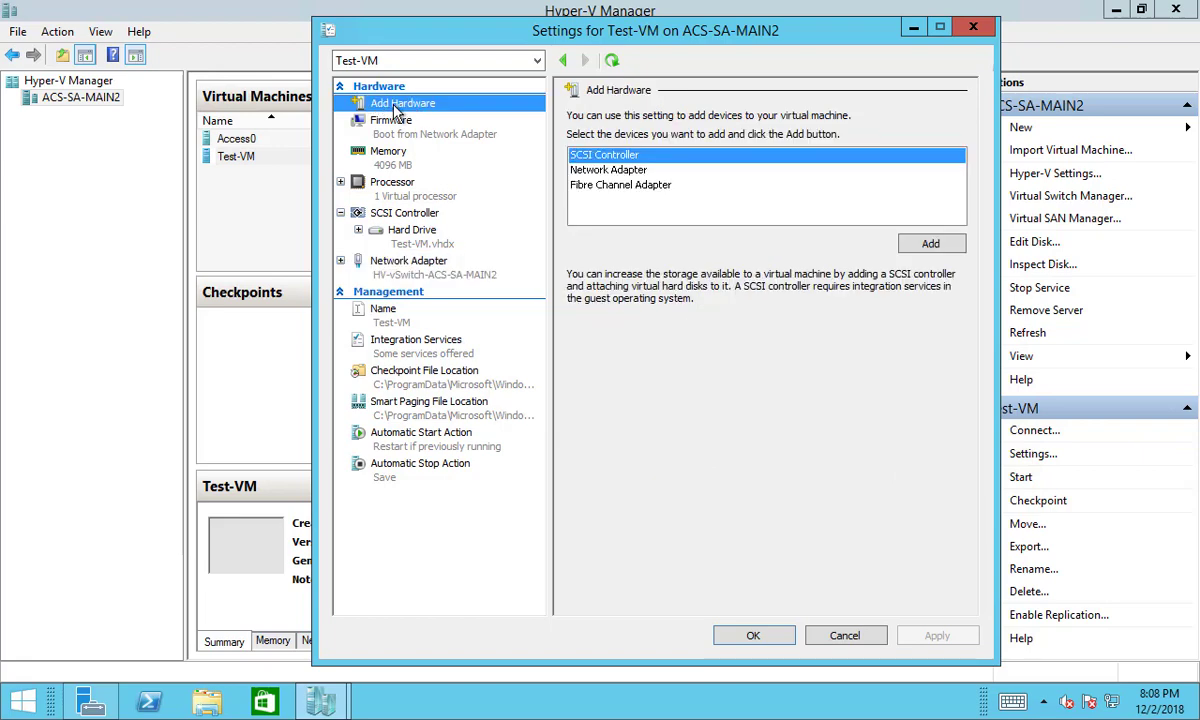
{"action": "left_click", "coordinate": [595, 171]}
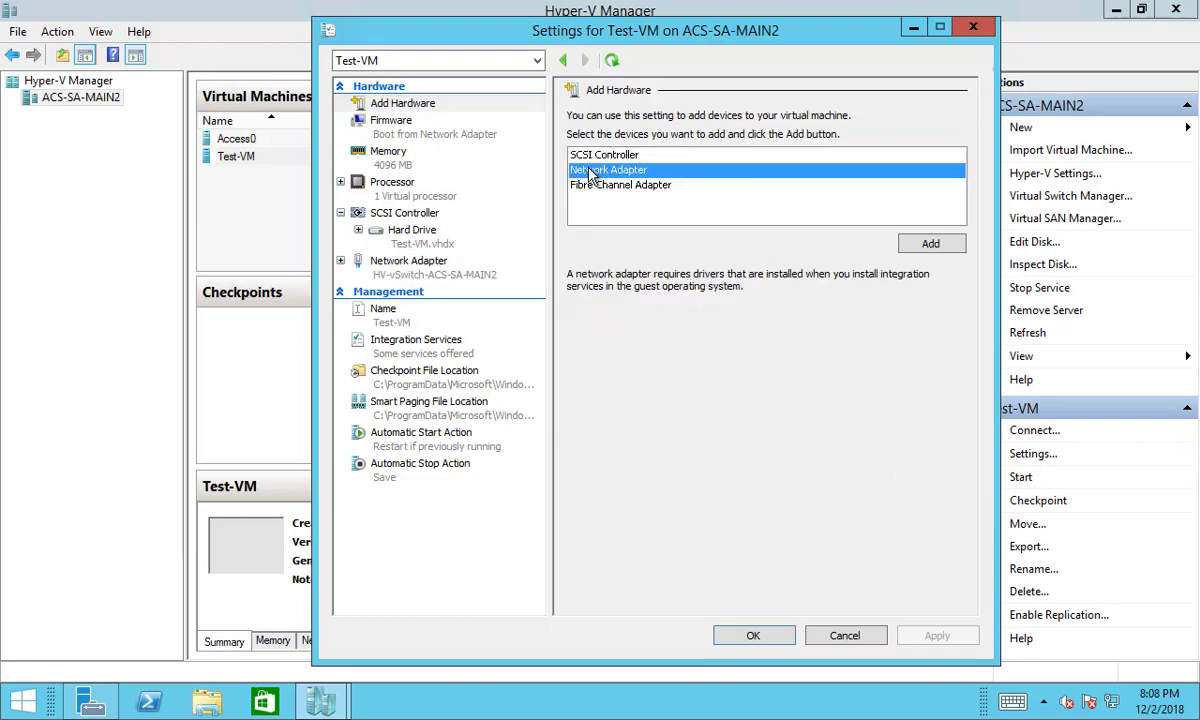
{"action": "left_click", "coordinate": [906, 249]}
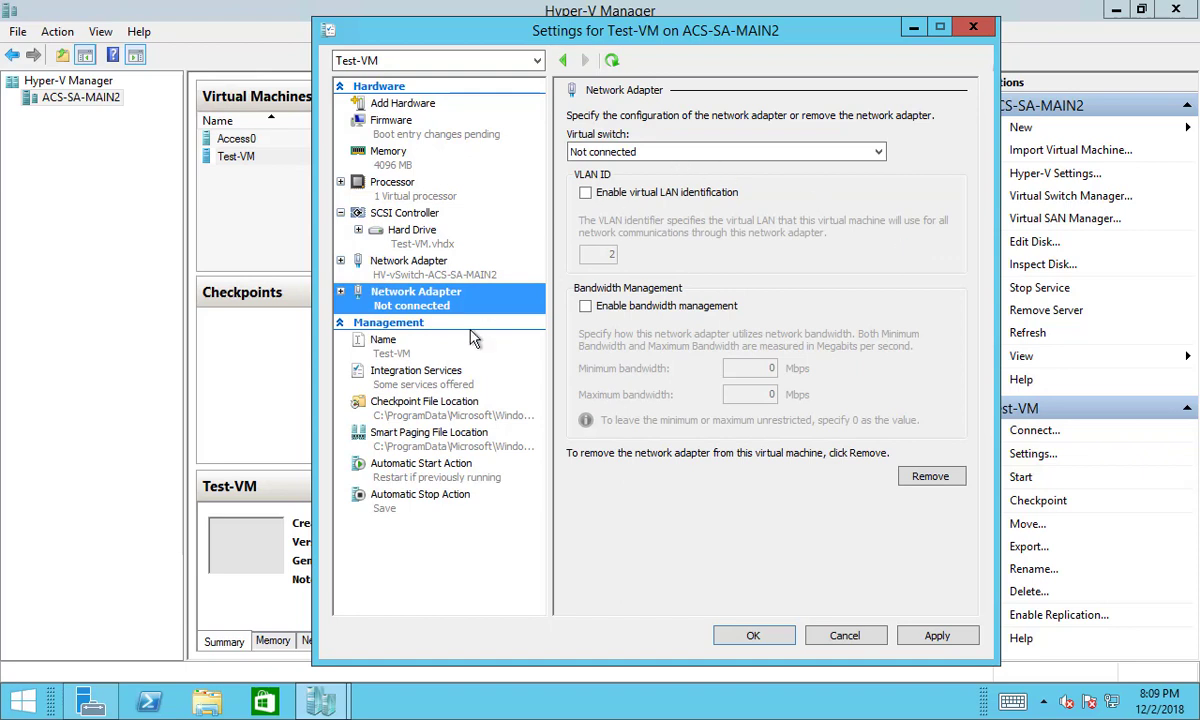
{"action": "left_click", "coordinate": [600, 153]}
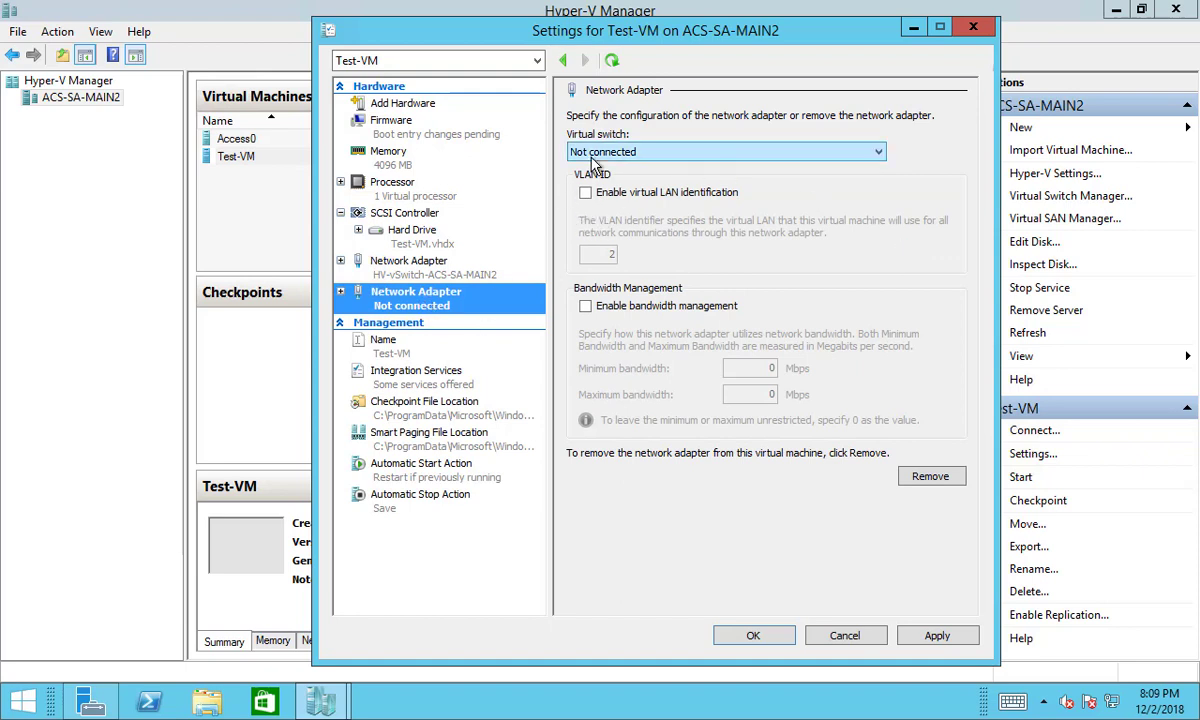
{"action": "left_click", "coordinate": [606, 182]}
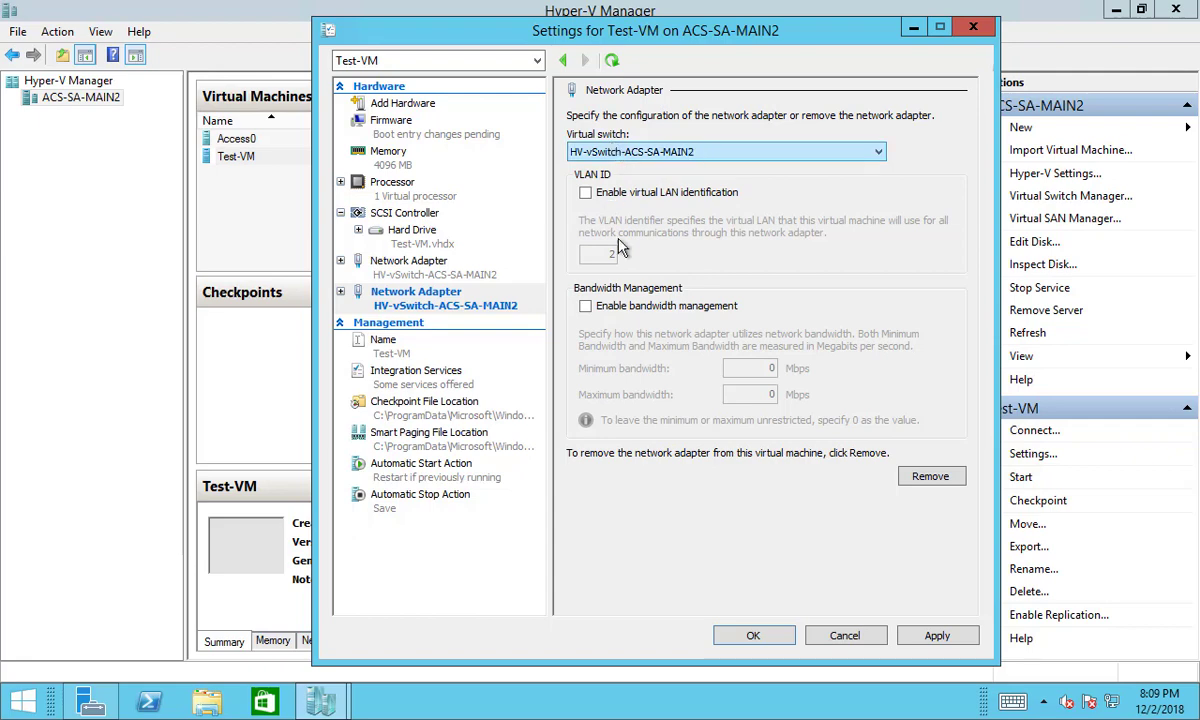
{"action": "left_click", "coordinate": [930, 477]}
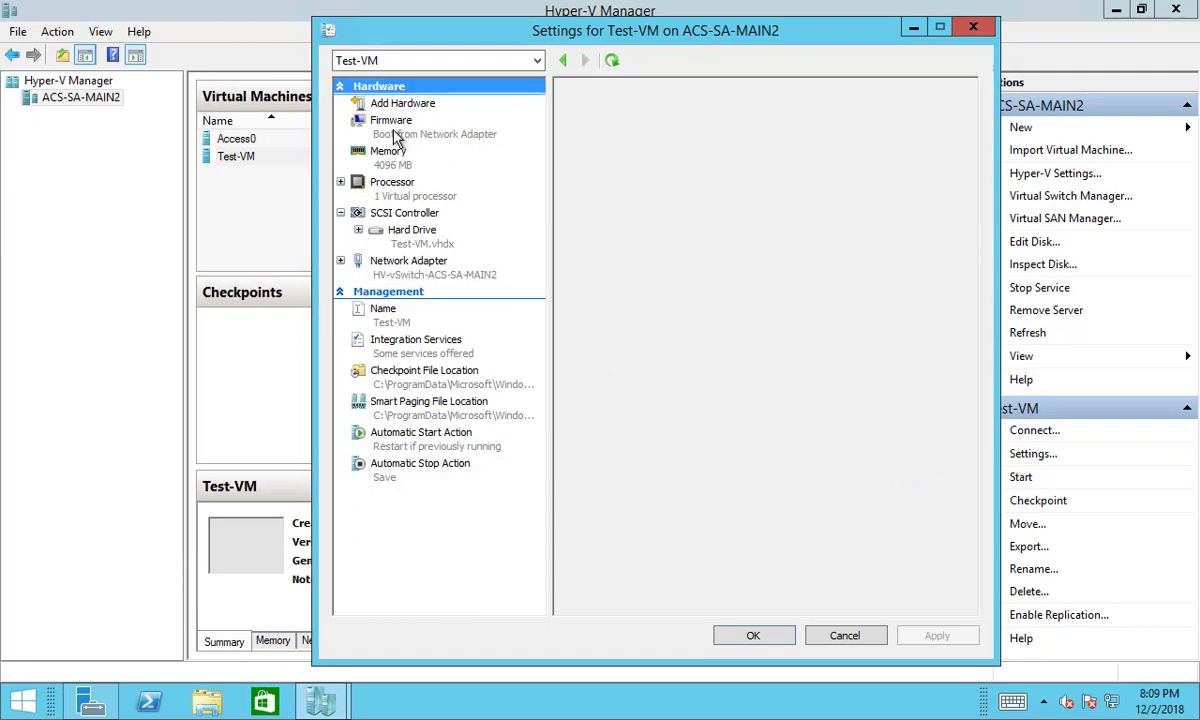
- Review Test-VM's memory settings and set its number of virtual processors to 2
{"action": "left_click", "coordinate": [399, 167]}
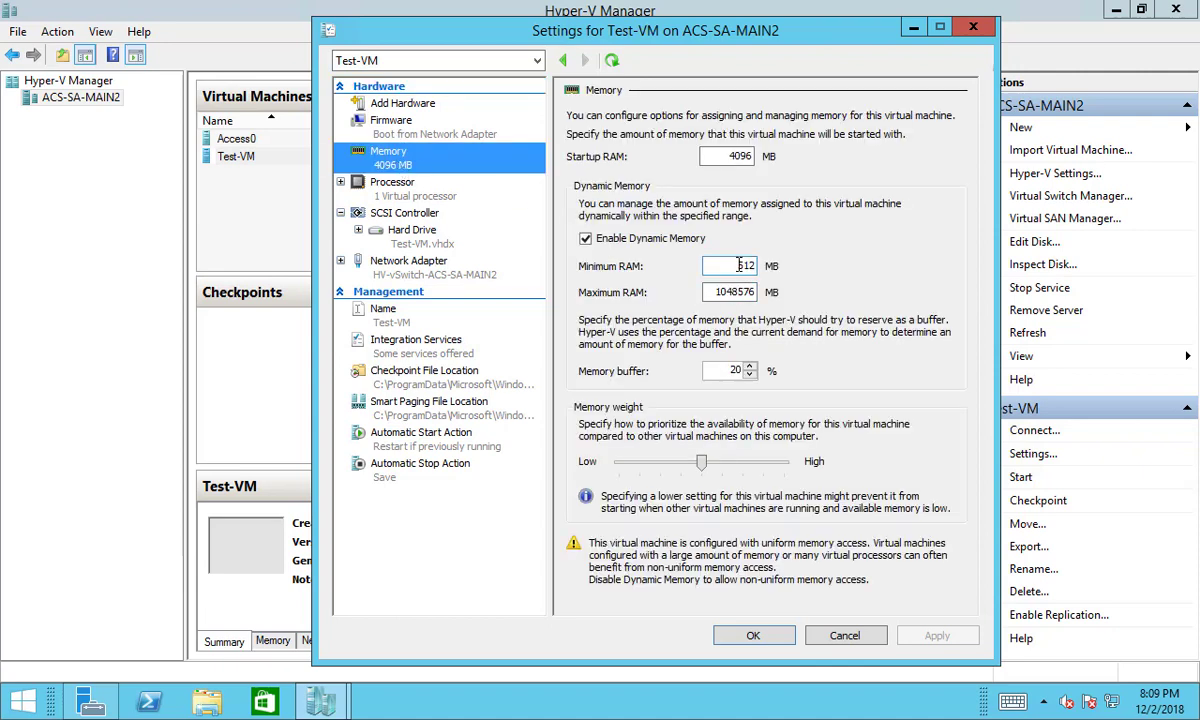
{"action": "left_click", "coordinate": [407, 185]}
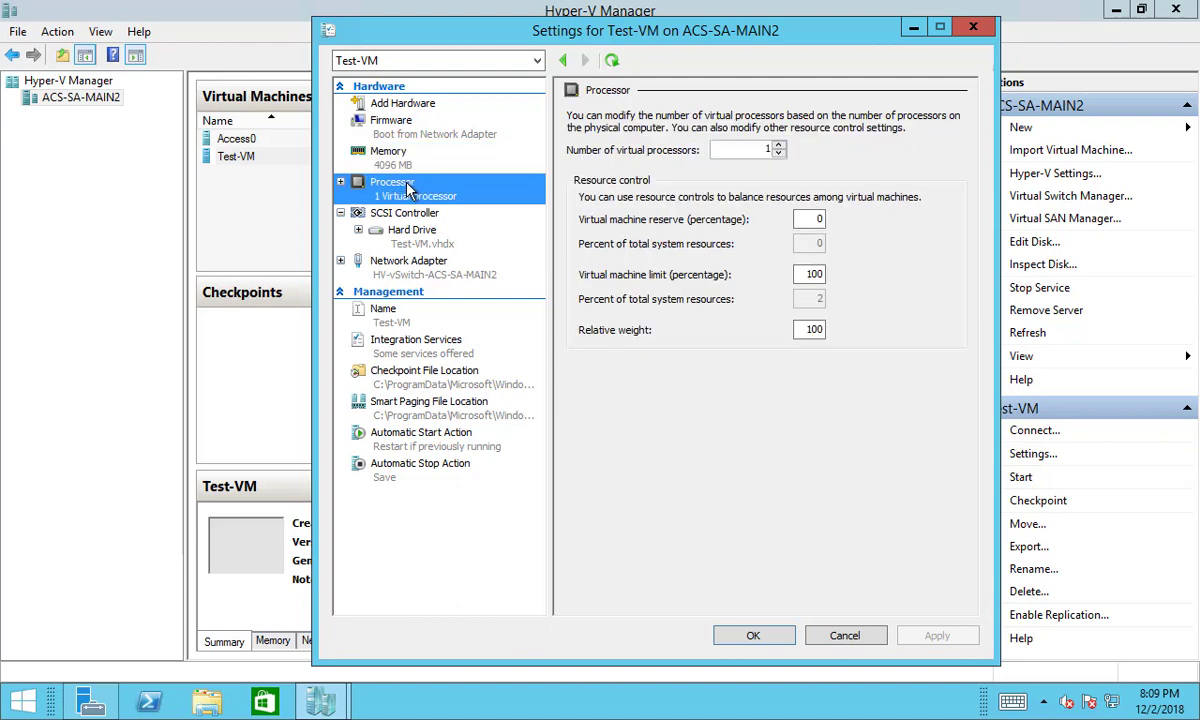
{"action": "left_click", "coordinate": [779, 146]}
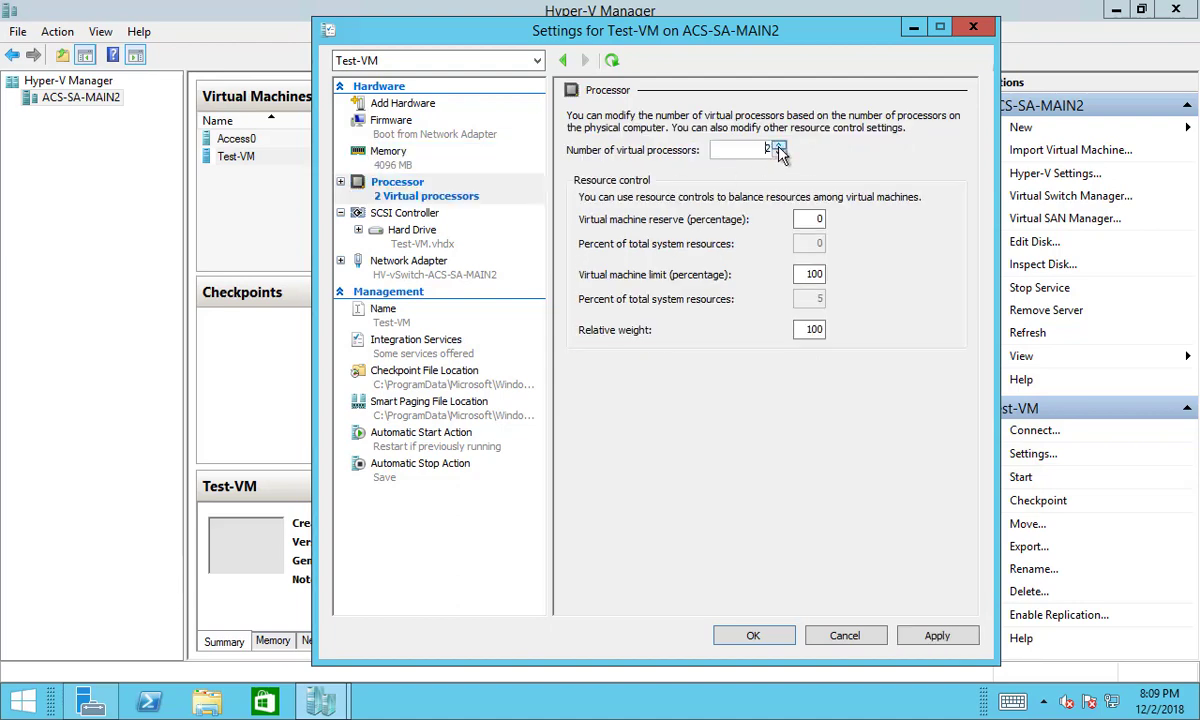
- Set Test-VM's number of virtual processors to 4, enable Guest services in its integration services, and save the settings
{"action": "left_click", "coordinate": [779, 147]}
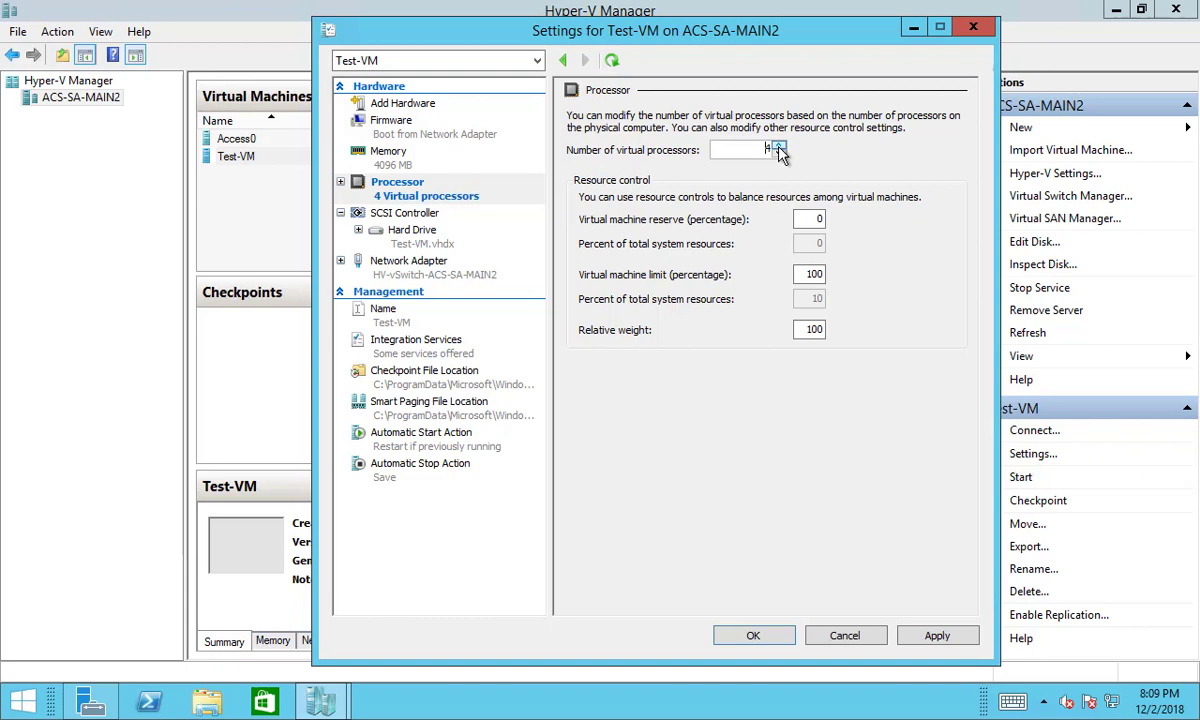
{"action": "left_click", "coordinate": [937, 635]}
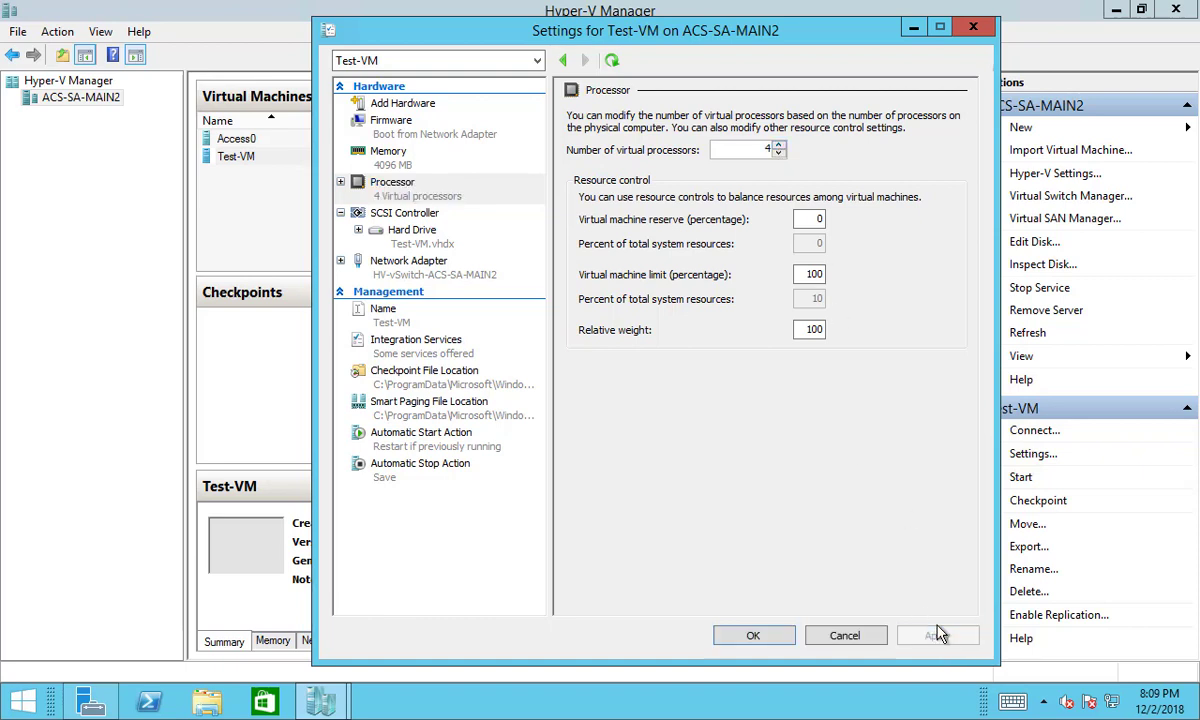
{"action": "left_click", "coordinate": [440, 358]}
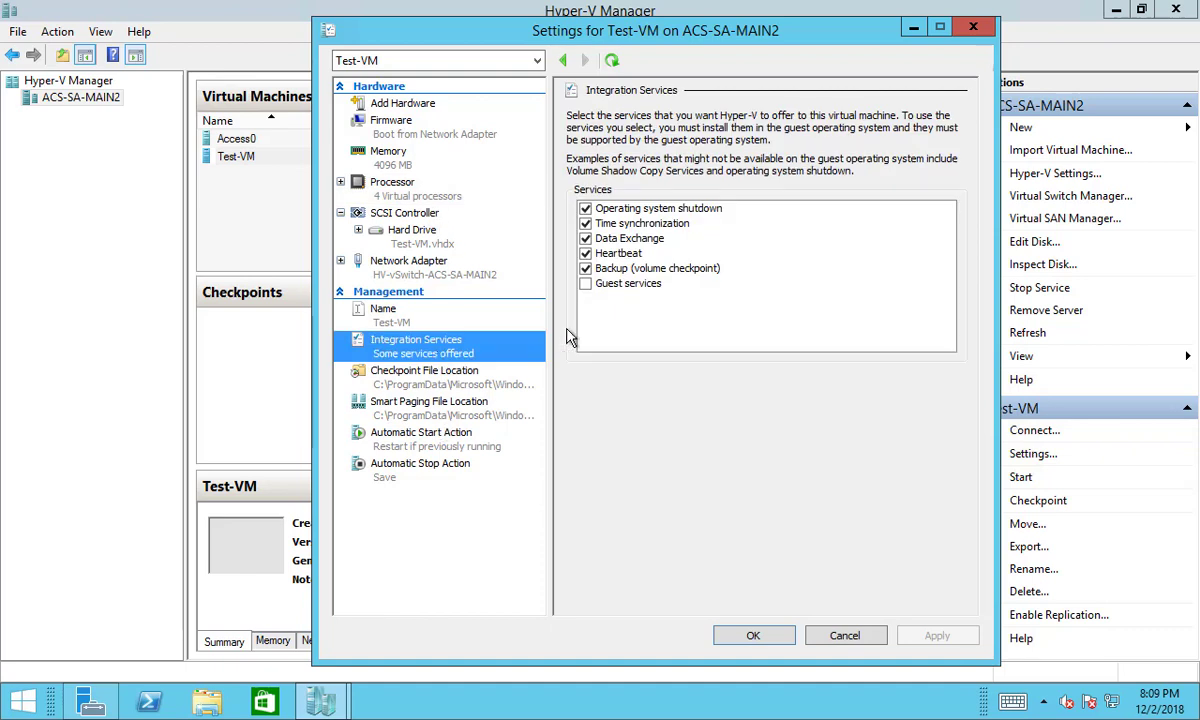
{"action": "left_click", "coordinate": [585, 285]}
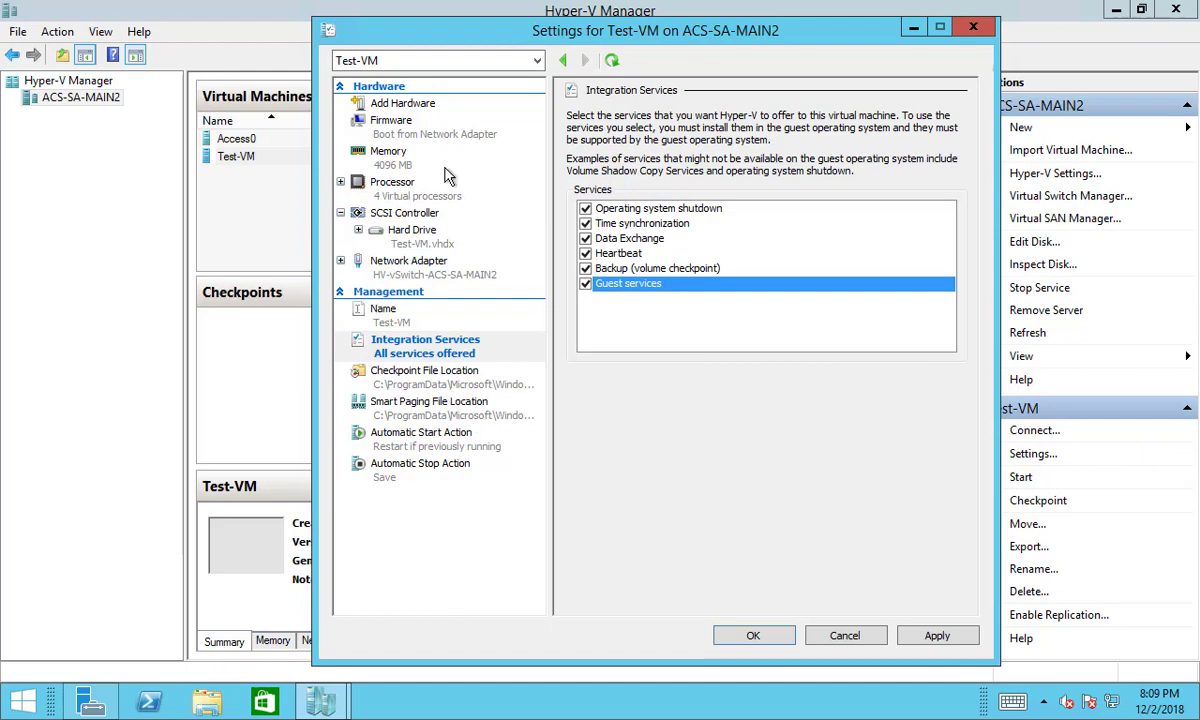
{"action": "left_click", "coordinate": [778, 640]}
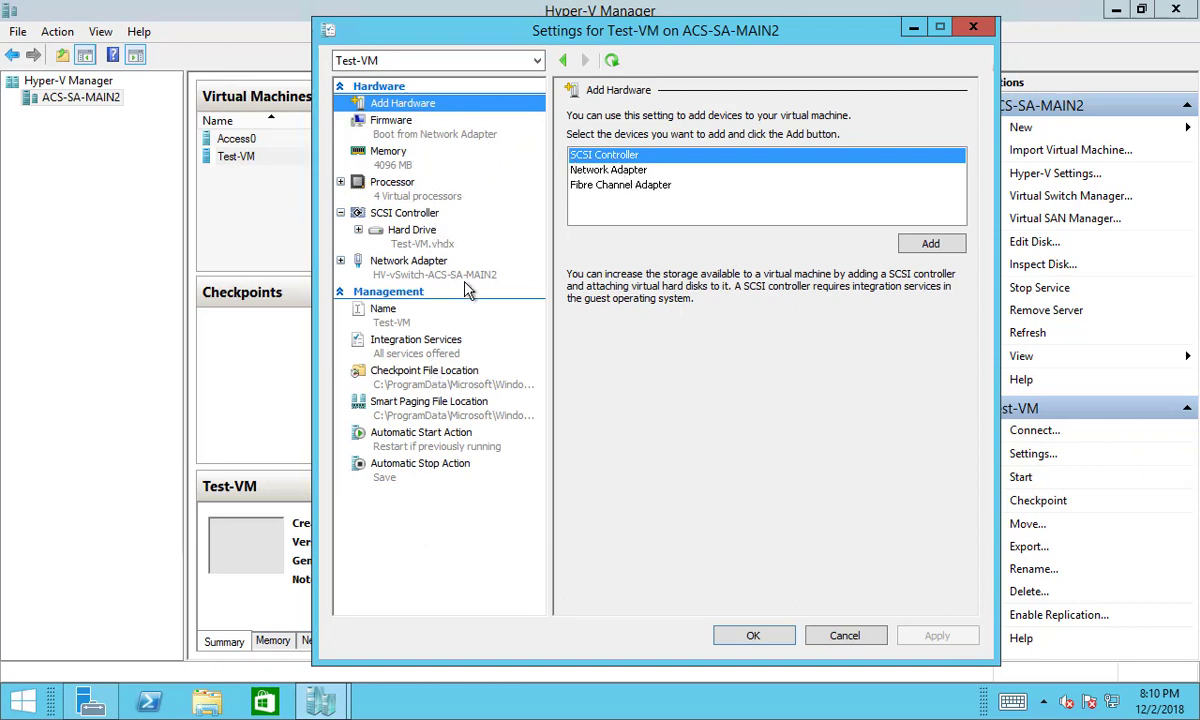
- Add a second SCSI controller to Test-VM and attach a DVD drive to it
{"action": "left_click", "coordinate": [930, 244]}
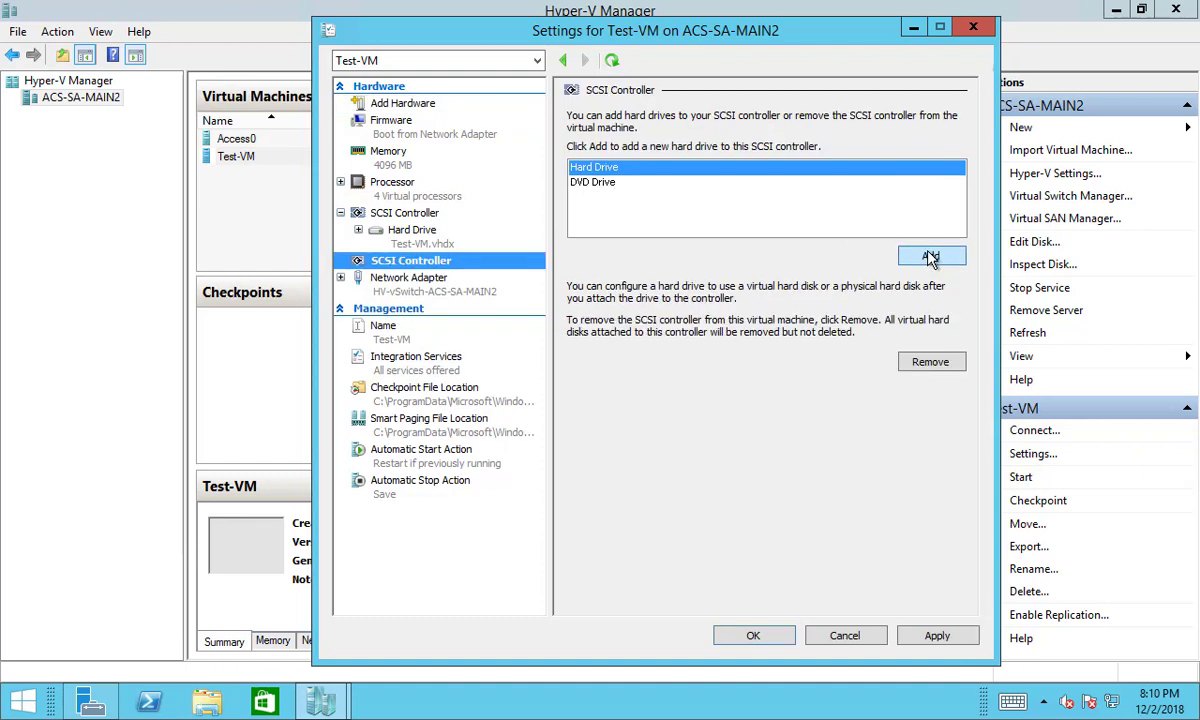
{"action": "left_click", "coordinate": [604, 184]}
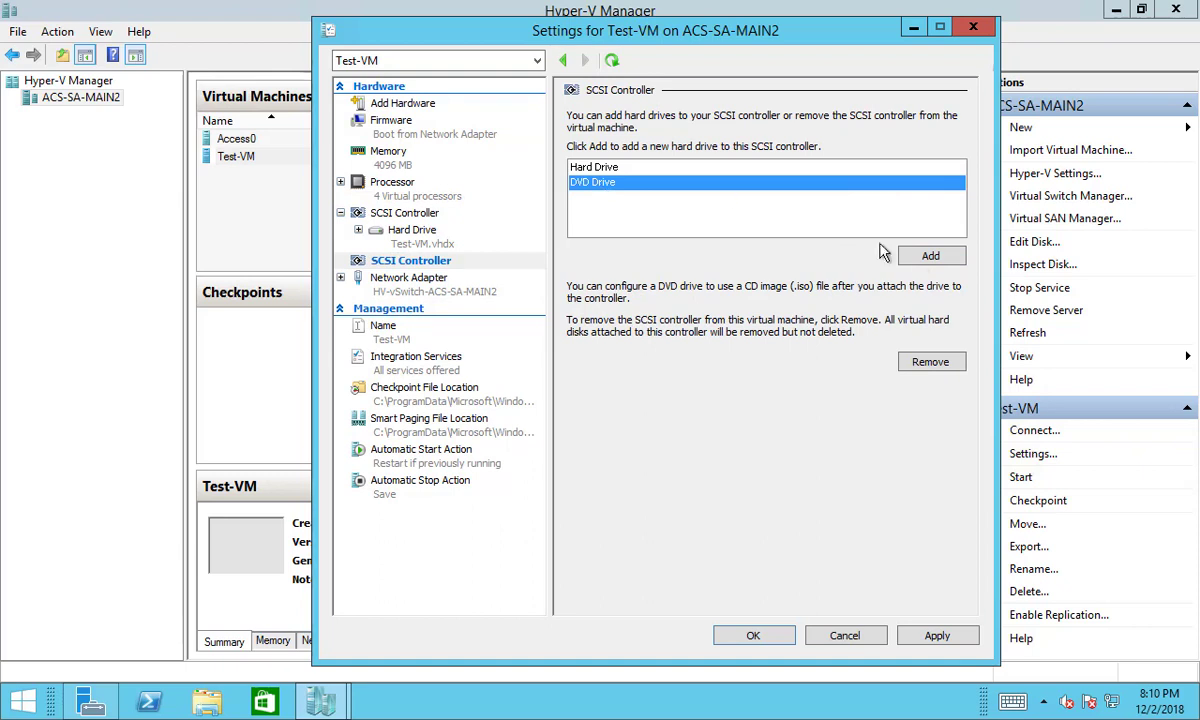
{"action": "left_click", "coordinate": [930, 257]}
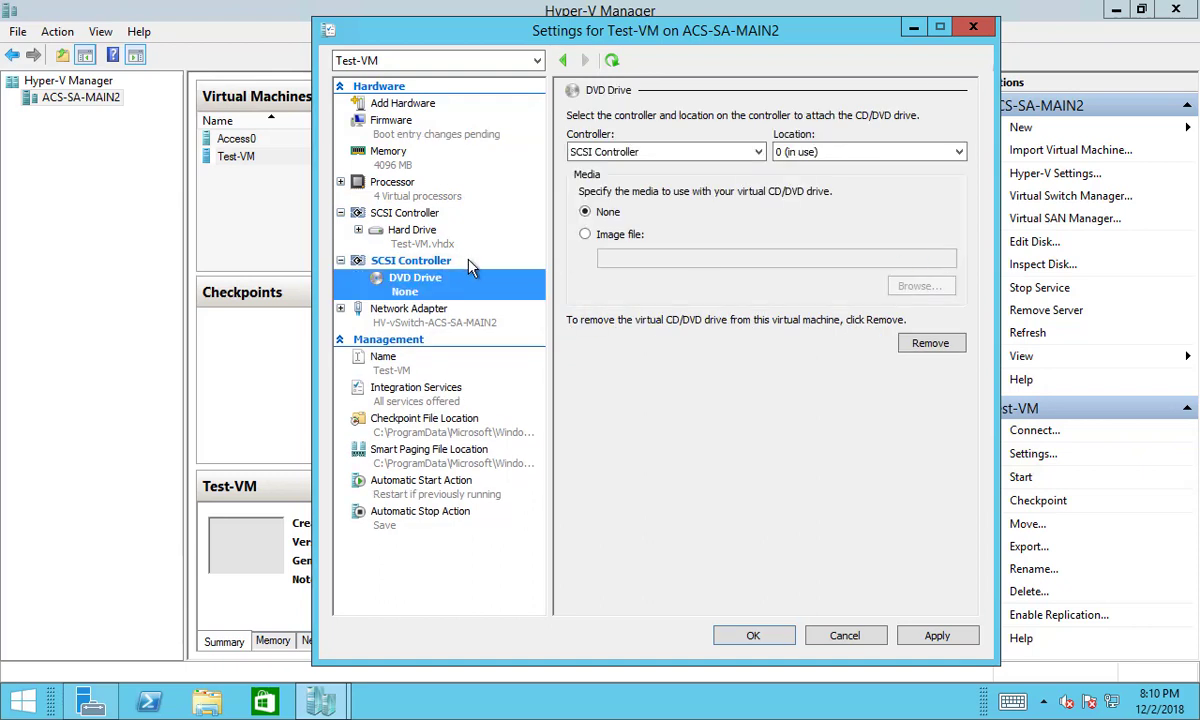
- Load the SW_DVD9 Windows Server 2016 64Bit English image from the Server OS folder into the DVD drive and save the settings
{"action": "left_click", "coordinate": [618, 238]}
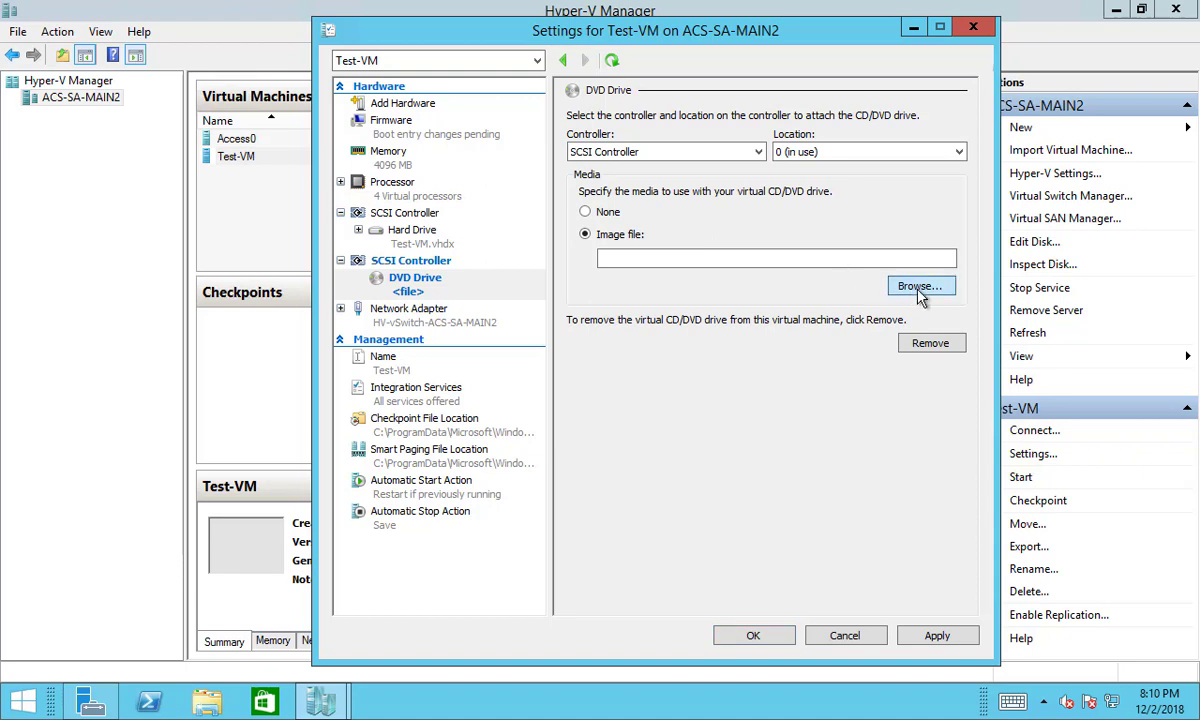
{"action": "left_click", "coordinate": [920, 290]}
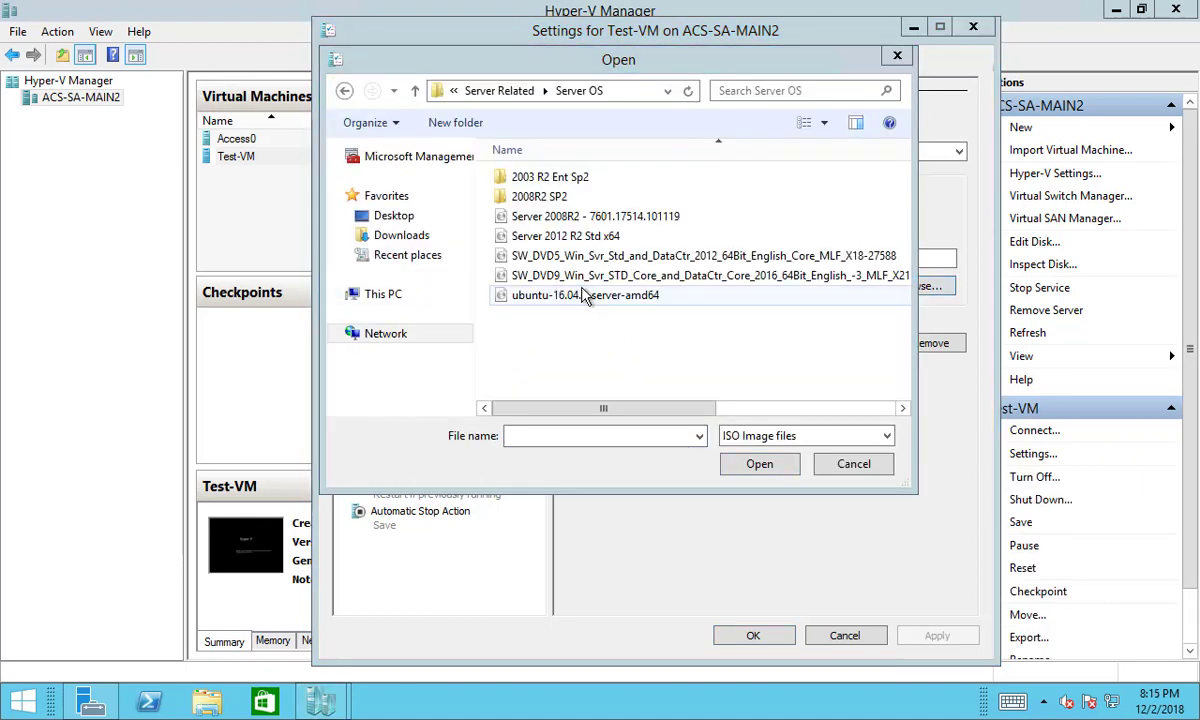
{"action": "left_click", "coordinate": [622, 275]}
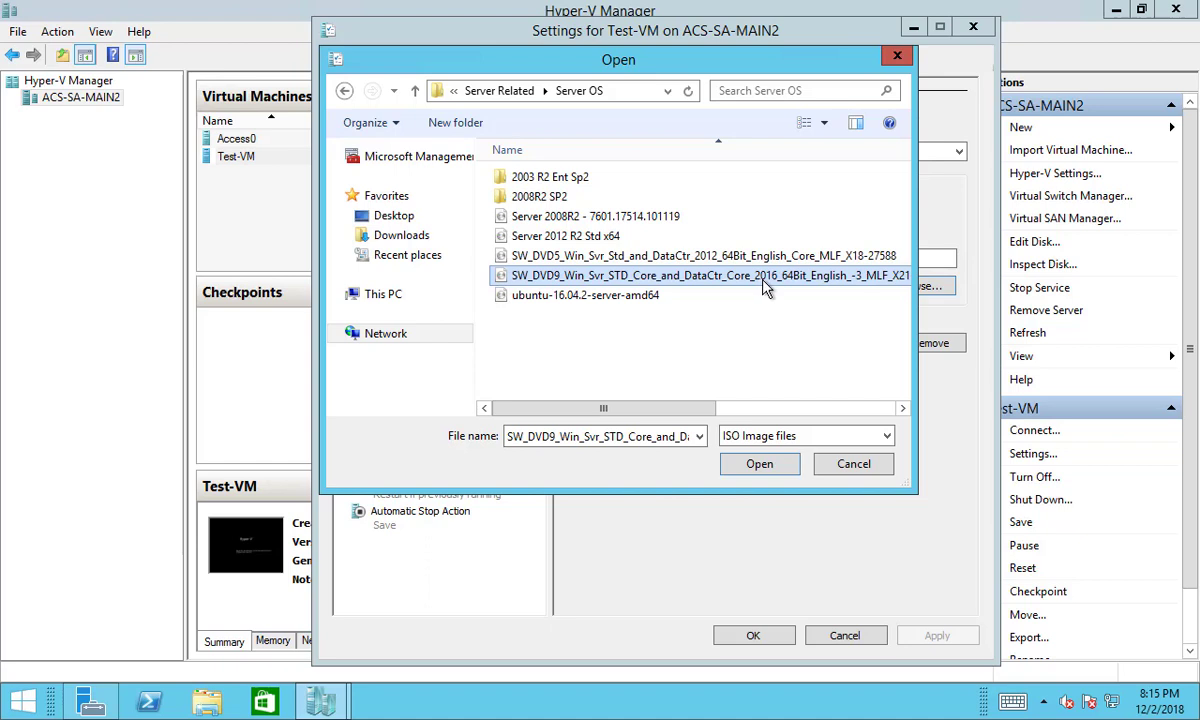
{"action": "left_click", "coordinate": [762, 467]}
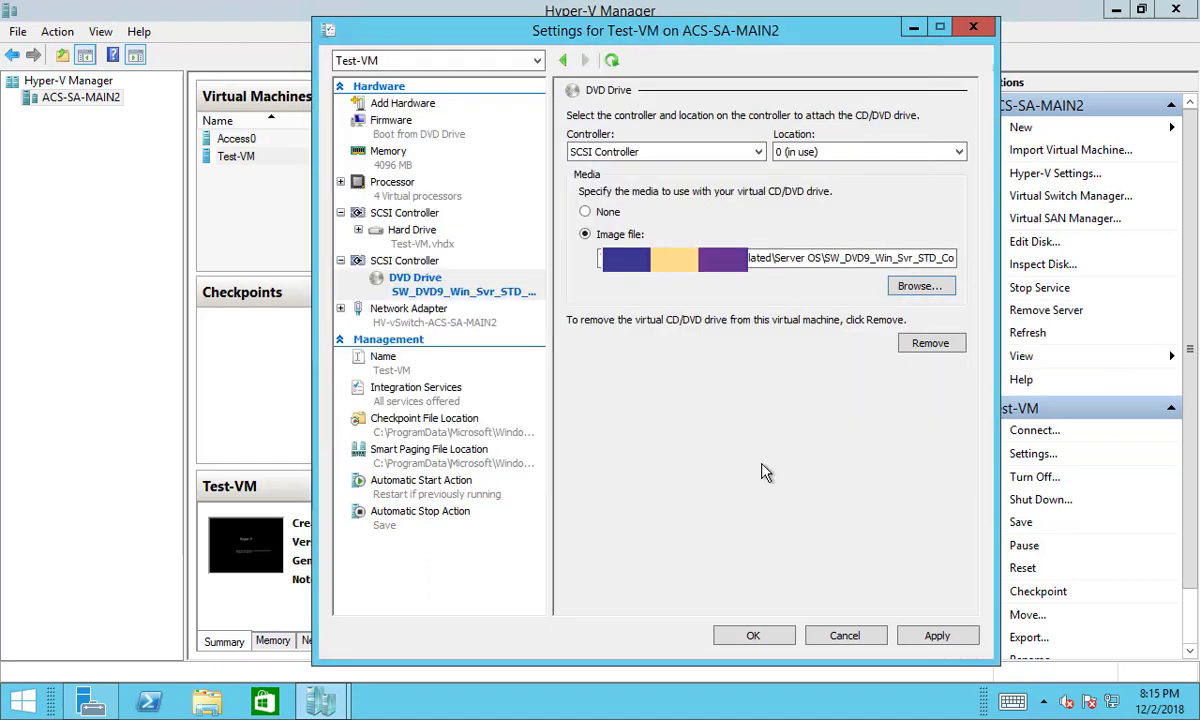
{"action": "left_click", "coordinate": [930, 637]}
{"action": "left_click", "coordinate": [748, 636]}
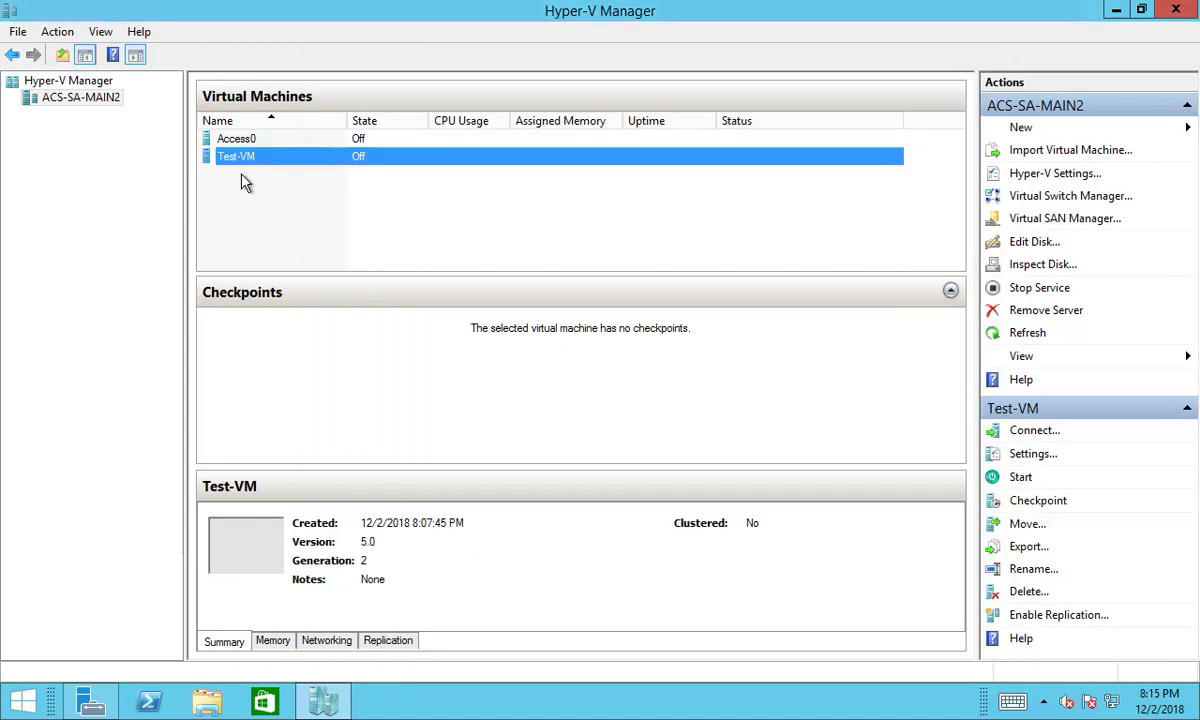
- Connect to Test-VM, start the virtual machine, and boot it from the DVD image
{"action": "right_click", "coordinate": [233, 170]}
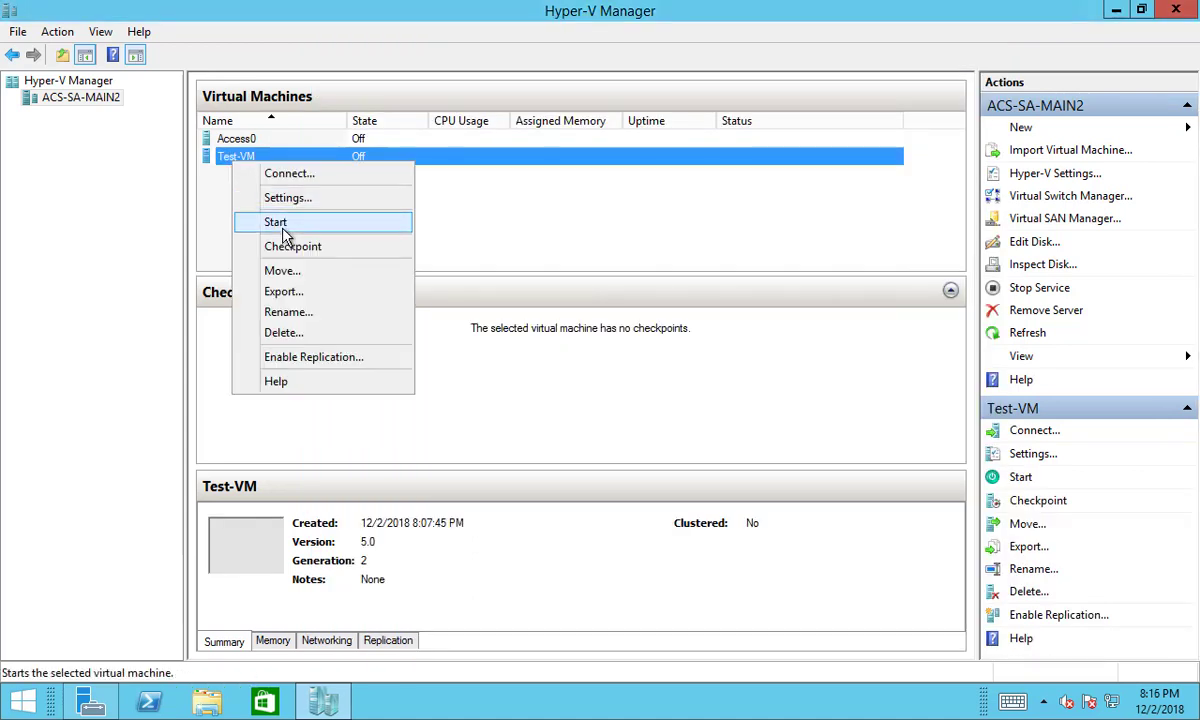
{"action": "left_click", "coordinate": [214, 200]}
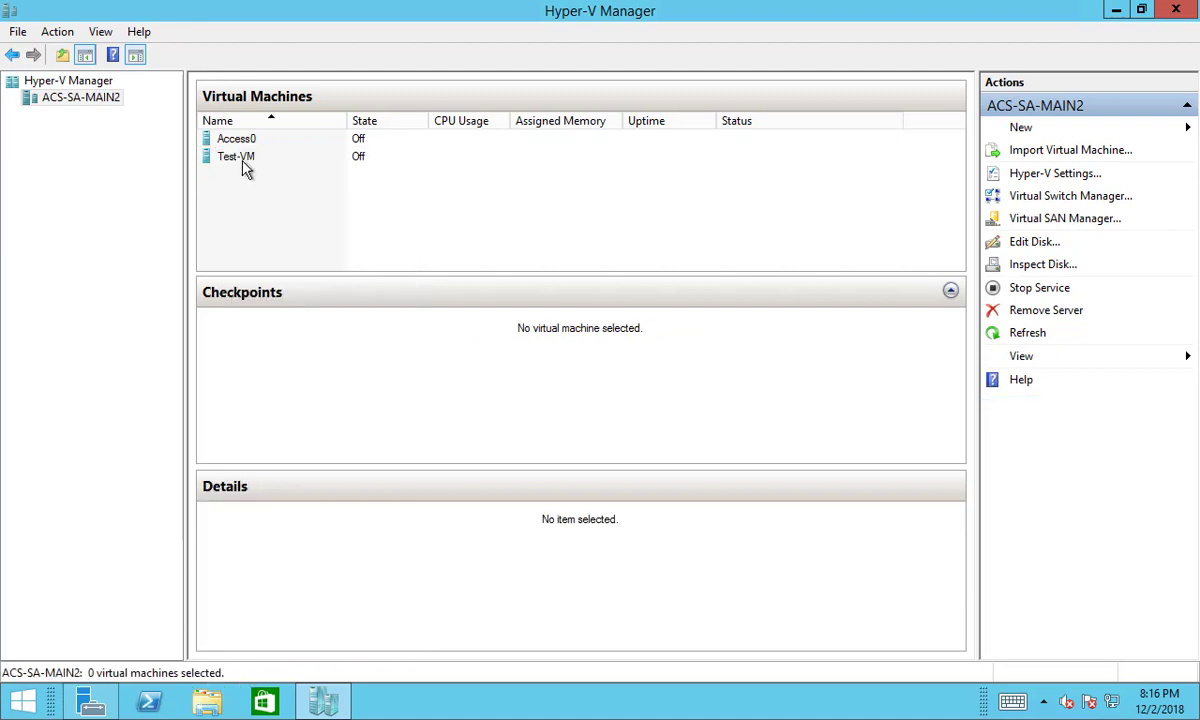
{"action": "double_click", "coordinate": [245, 168]}
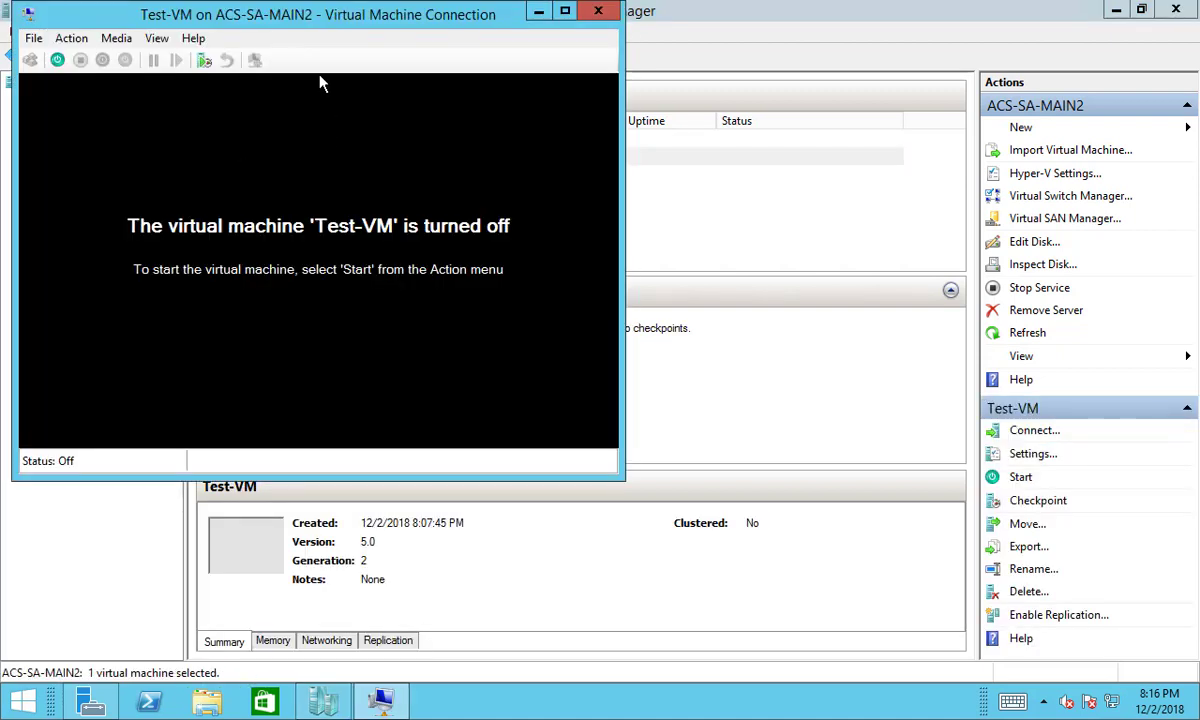
{"action": "left_click", "coordinate": [57, 60]}
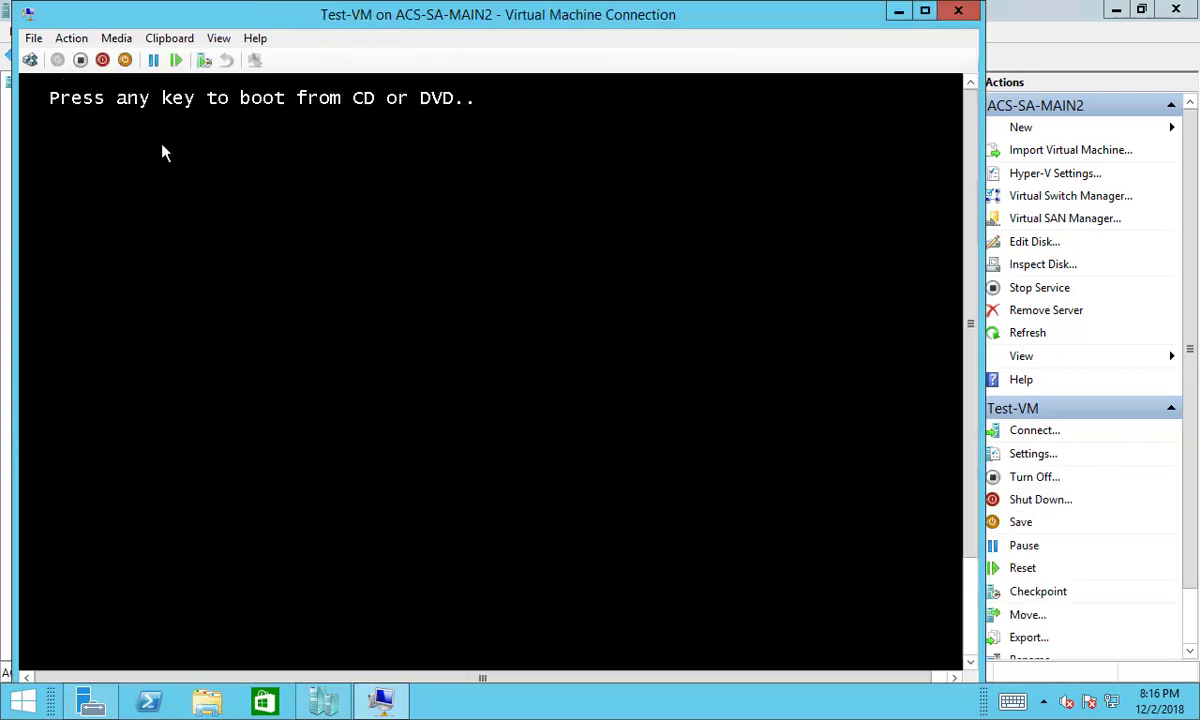
{"action": "key", "text": "Return"}
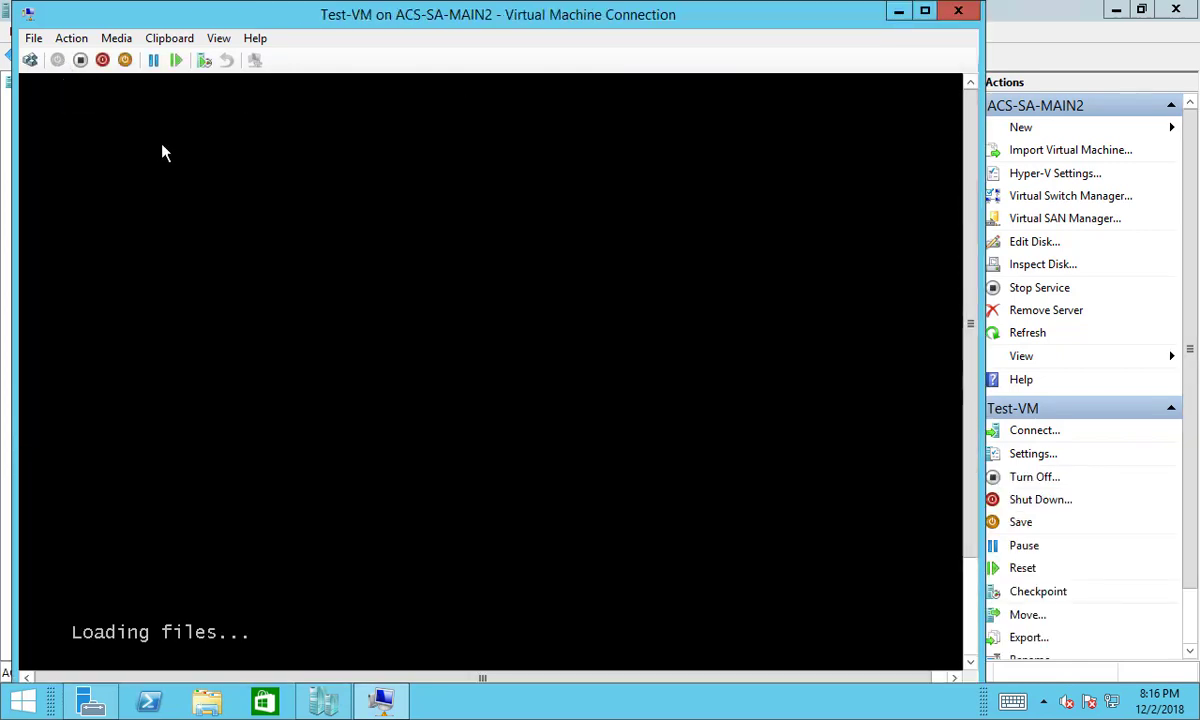